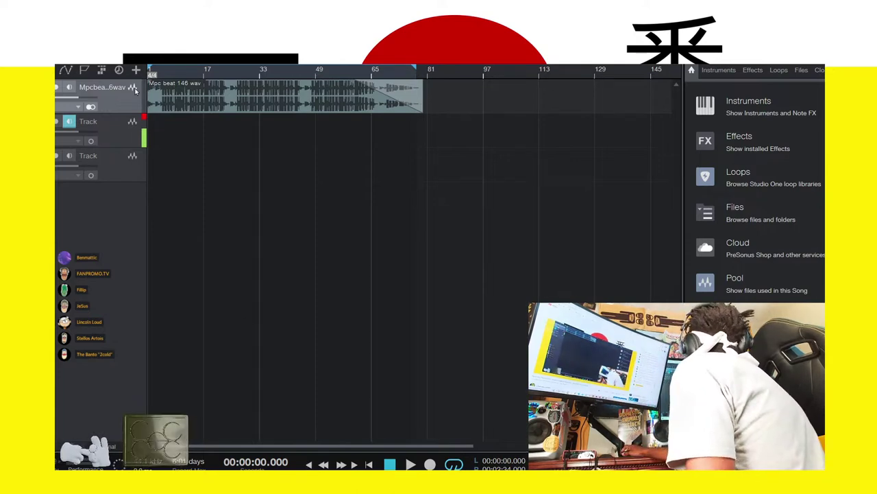
Arm the upper audio track below the Mpc beat for recording
scroll(165, 77, up, 3)
click(57, 123)
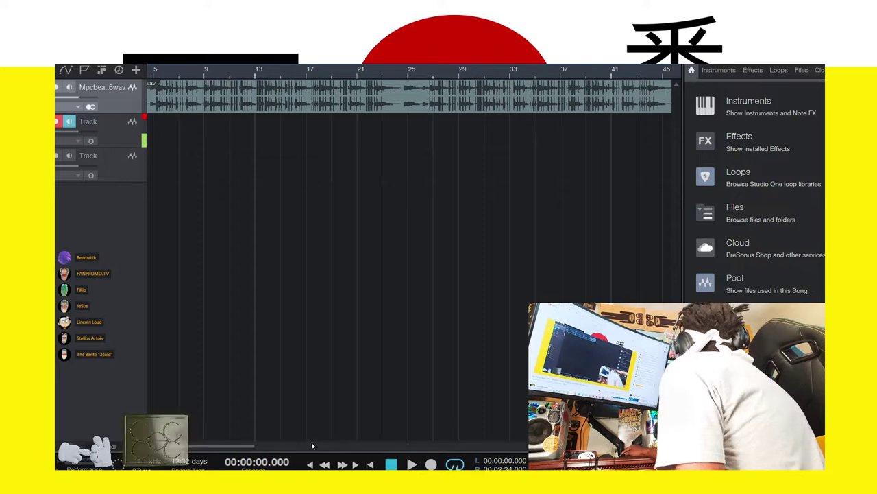
key(KP_Multiply)
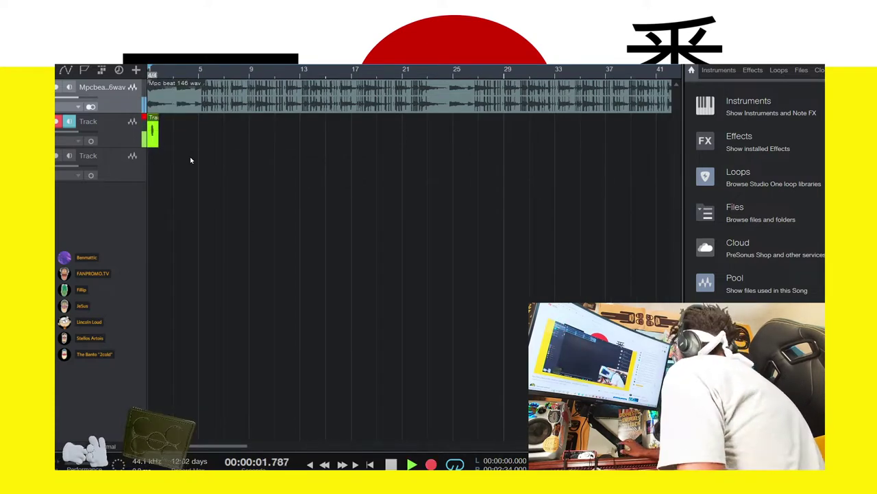
click(391, 464)
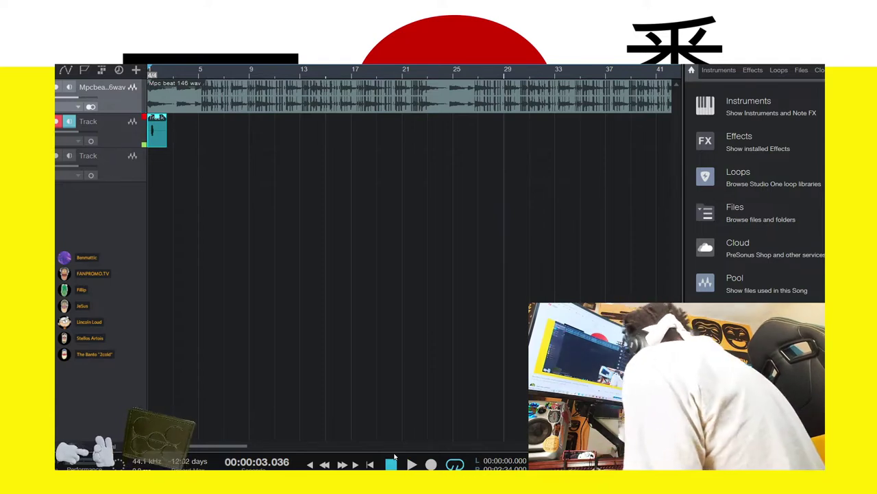
key(ctrl+z)
Record a take on the upper audio track from the opening of the beat to about bar 5.5
key(space)
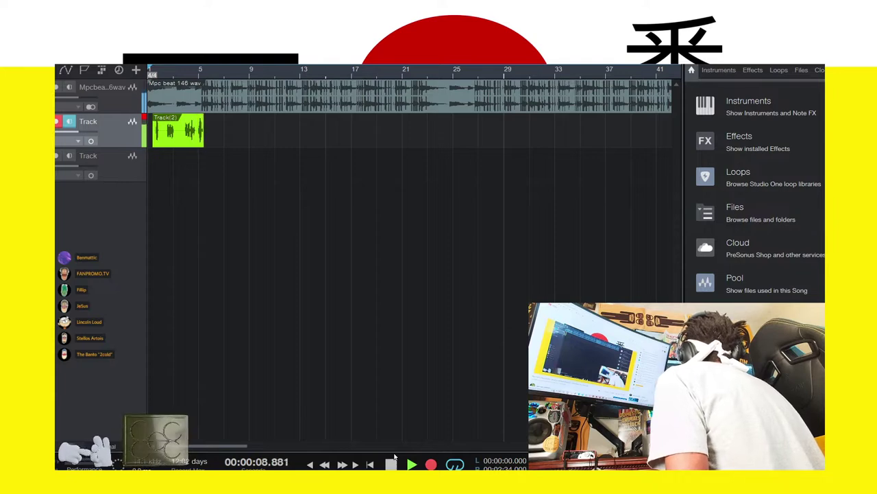
click(392, 464)
Arm the lower audio track and record a take from about bar 4.5 to bar 7
click(56, 156)
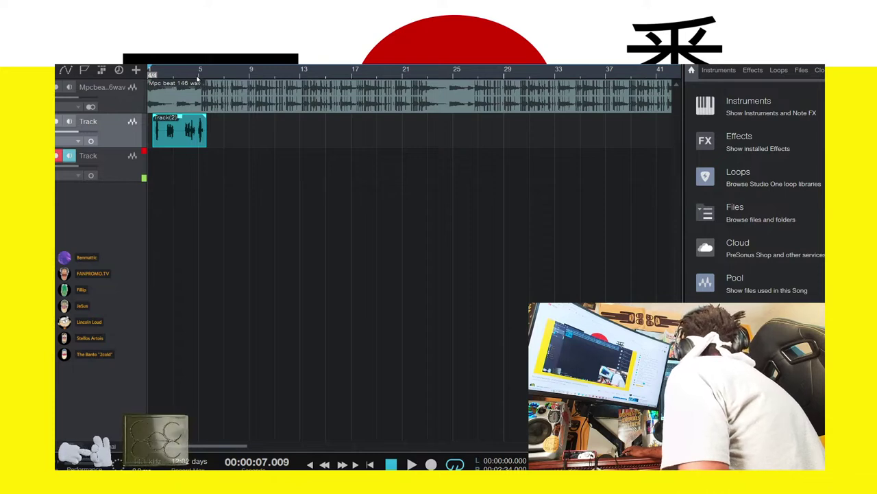
key(KP_Multiply)
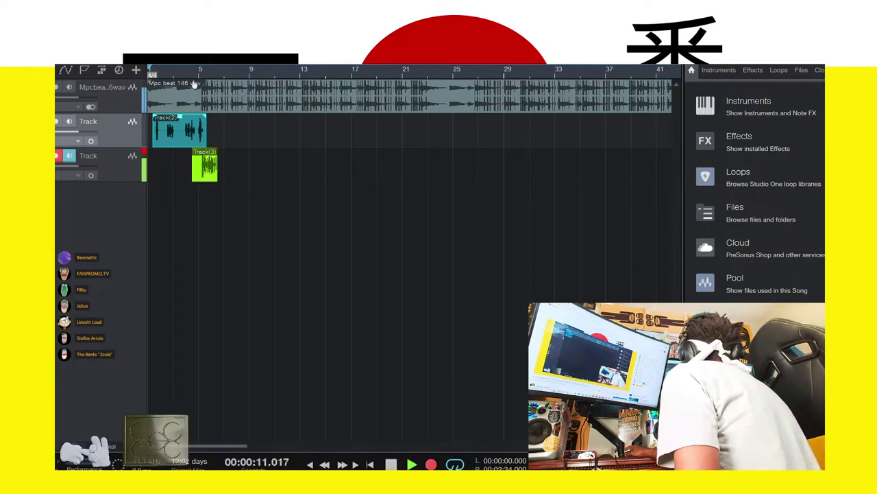
key(space)
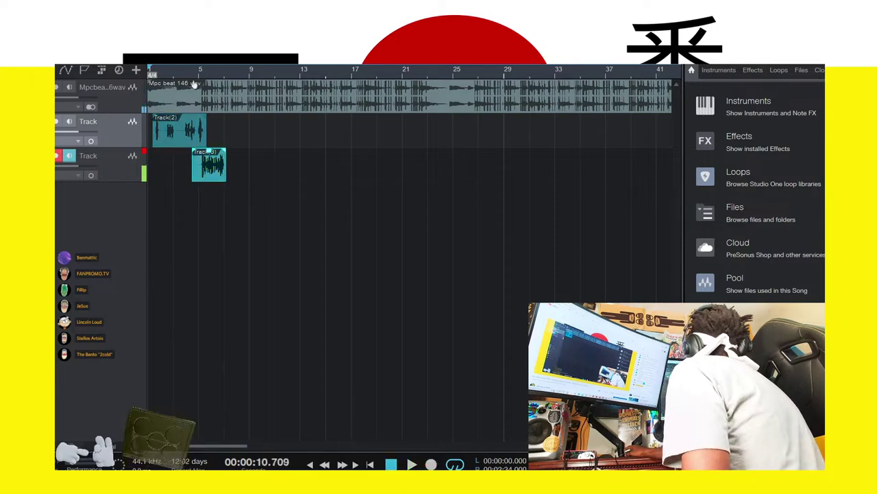
Switch record arming to the upper audio track
key(Up)
ctrl+scroll(208, 72, up, 3)
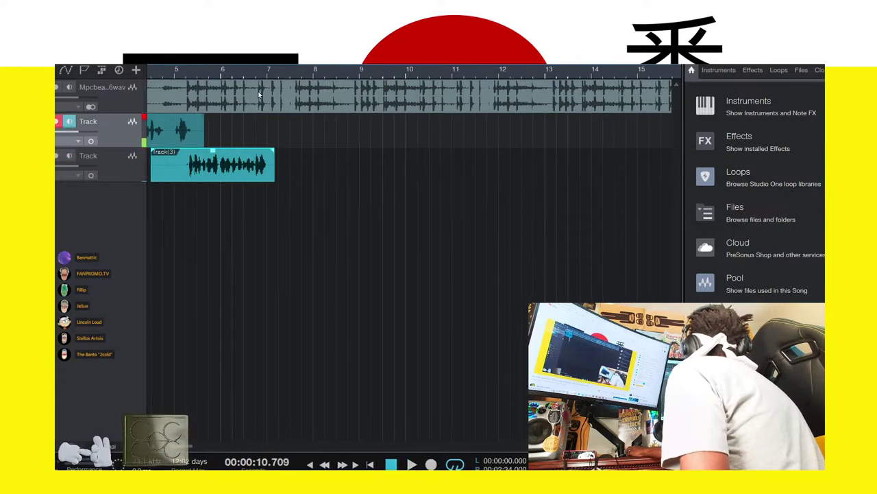
key(KP_Multiply)
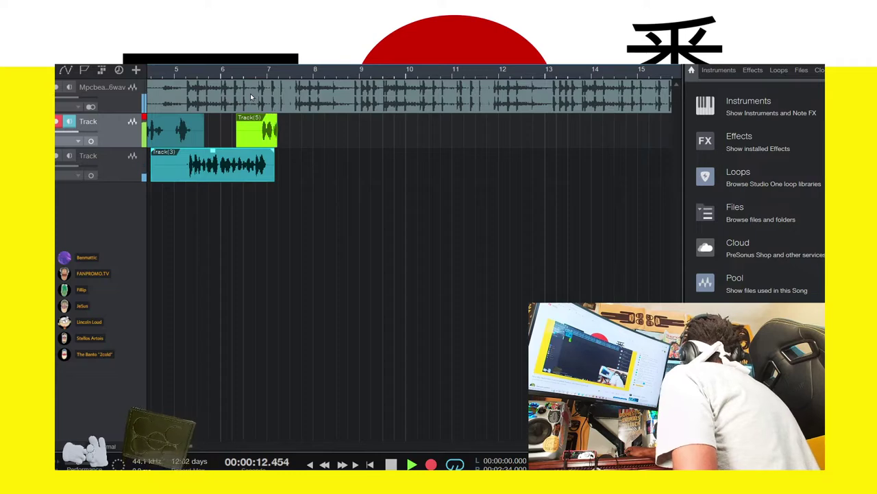
key(space)
key(ctrl+z)
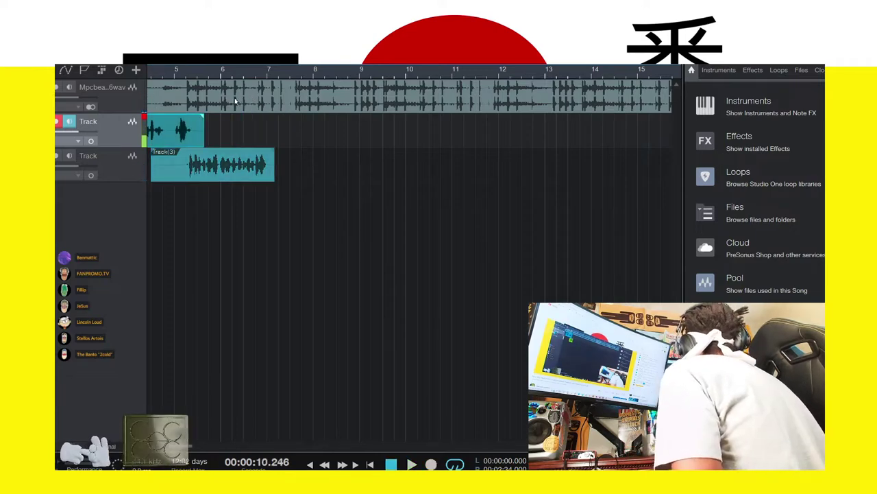
Record a take on the upper audio track from about bar 6.3 to bar 8.6
key(KP_Multiply)
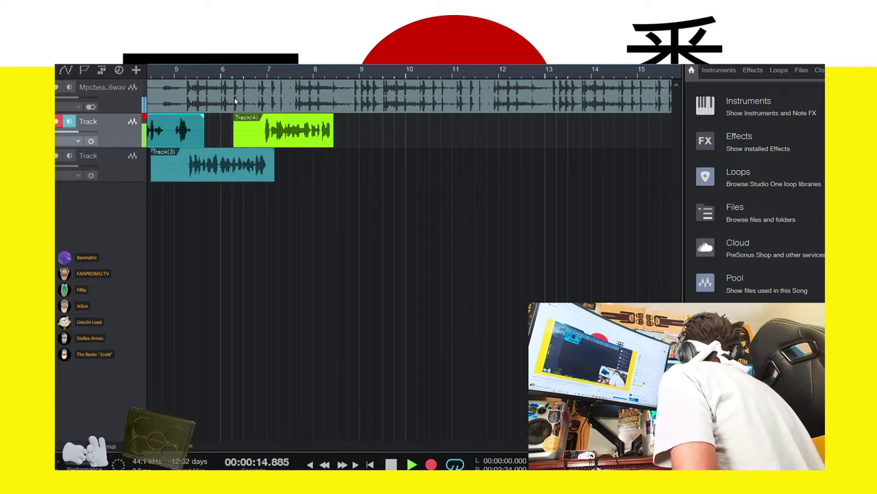
key(space)
Switch record arming to the lower audio track
click(58, 157)
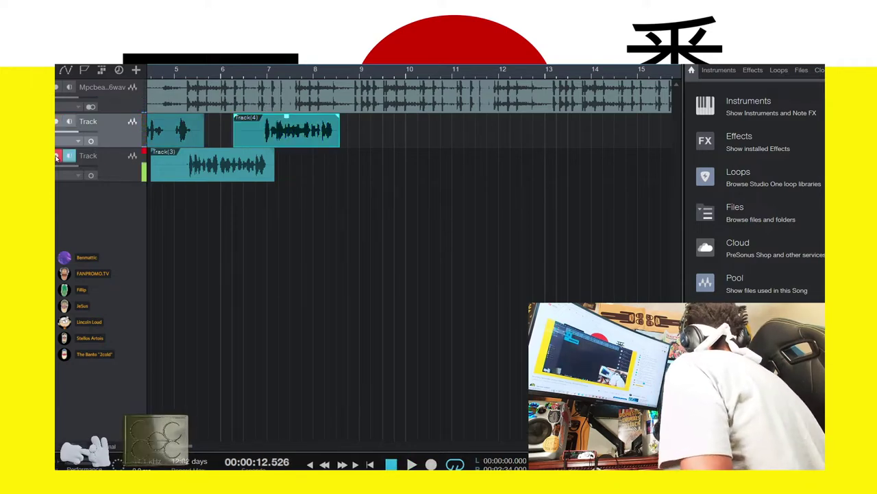
drag(321, 75, 242, 77)
key(KP_Multiply)
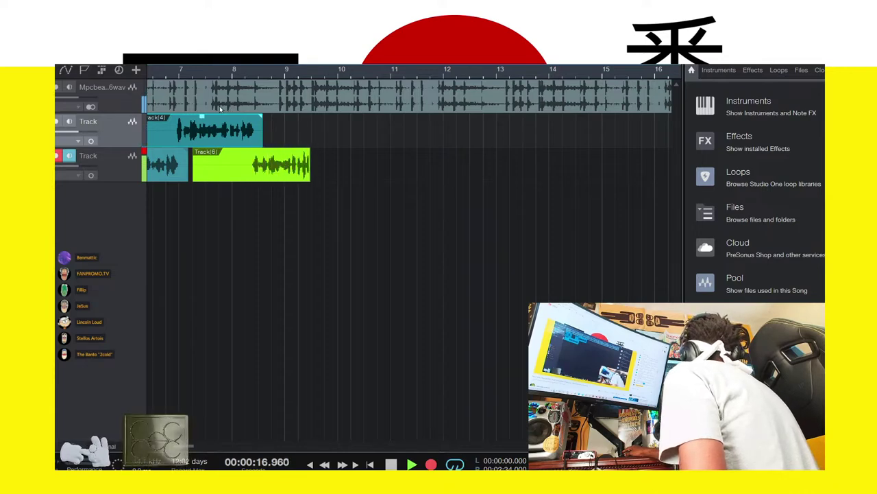
key(space)
key(ctrl+z)
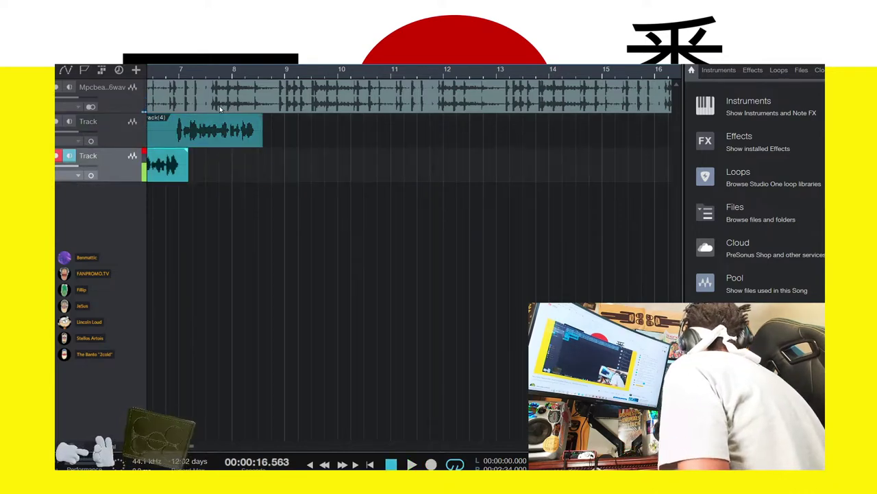
Record a take on the lower audio track from about bar 7.6 to bar 10
key(KP_Multiply)
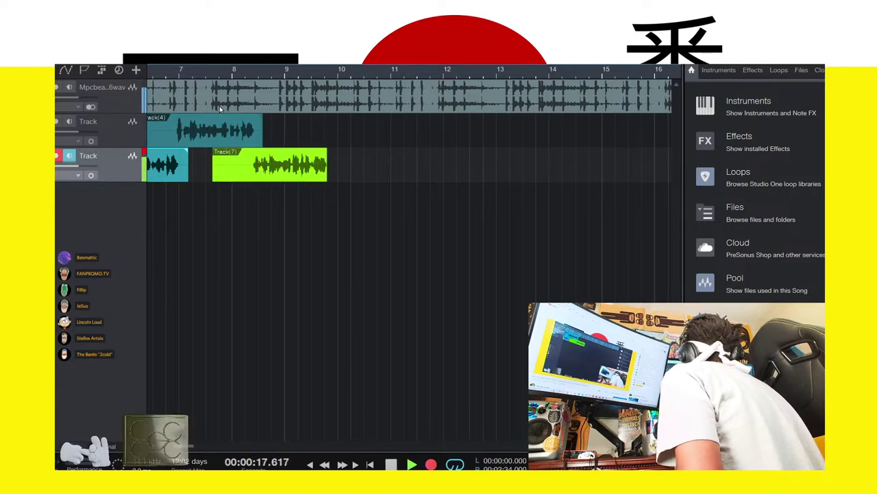
key(space)
Arm the upper audio track and record a take from about bar 8.8 to bar 12
click(56, 121)
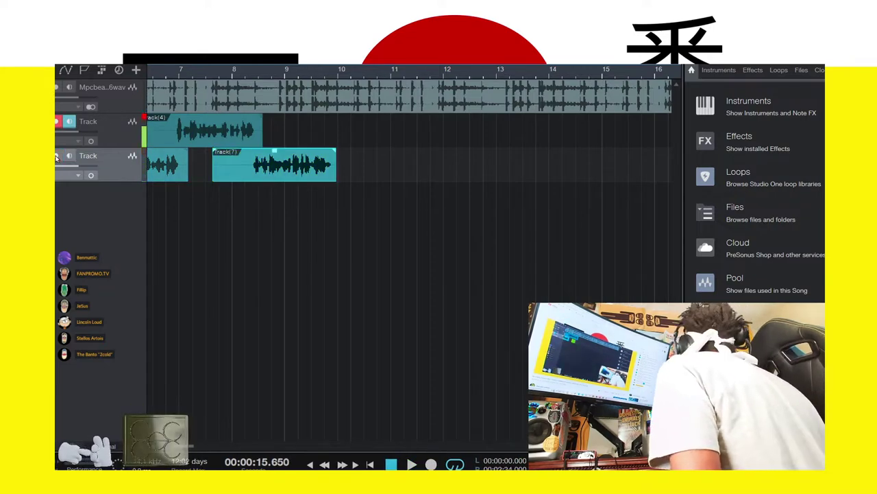
key(KP_Multiply)
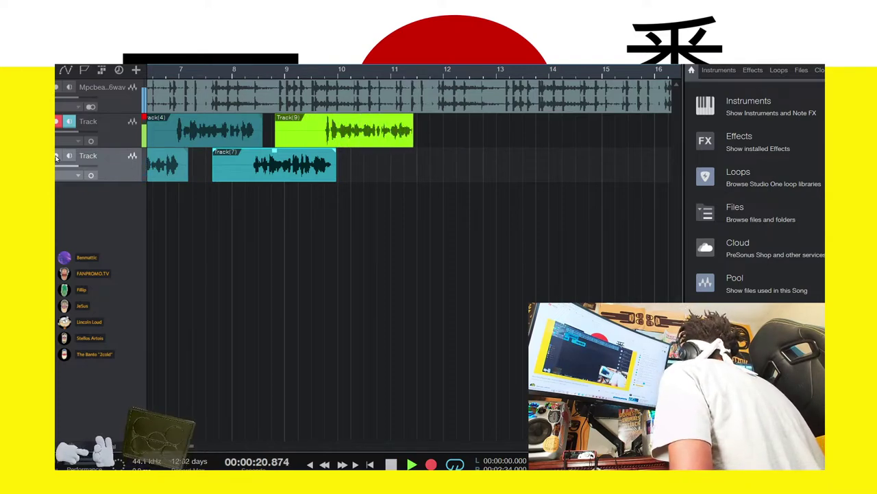
key(space)
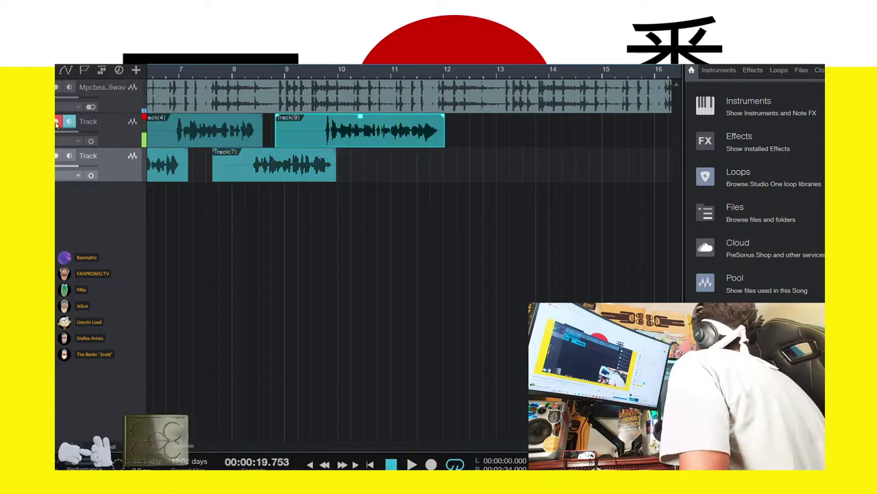
Arm the lower audio track and record a take from about bar 10.8 to bar 13.5
click(57, 156)
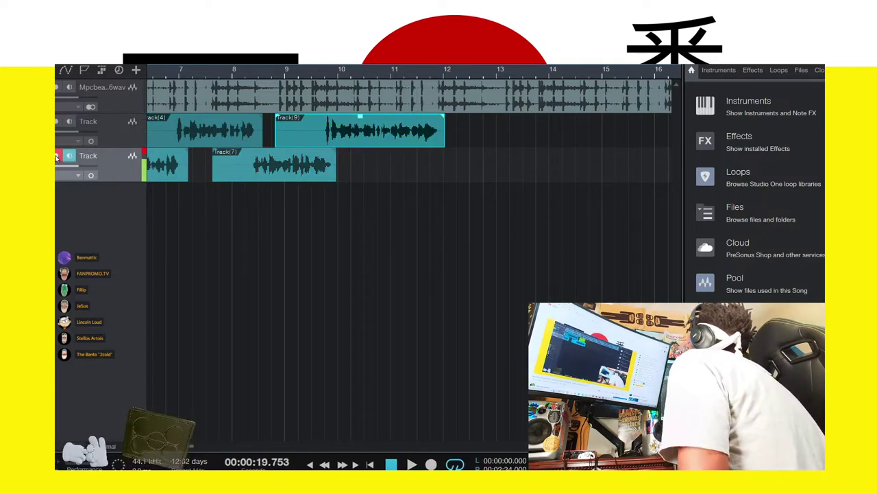
key(KP_Multiply)
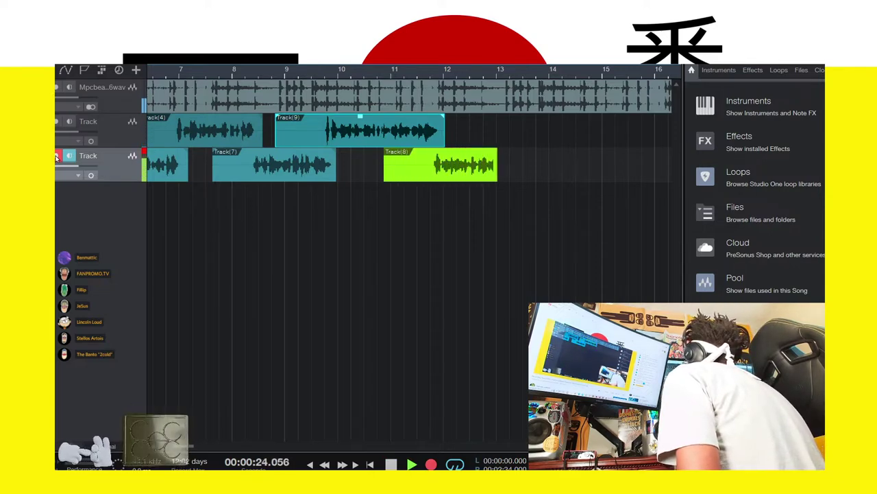
key(space)
Arm the upper audio track and record a take from about bar 12.2 to bar 14.8
key(Up)
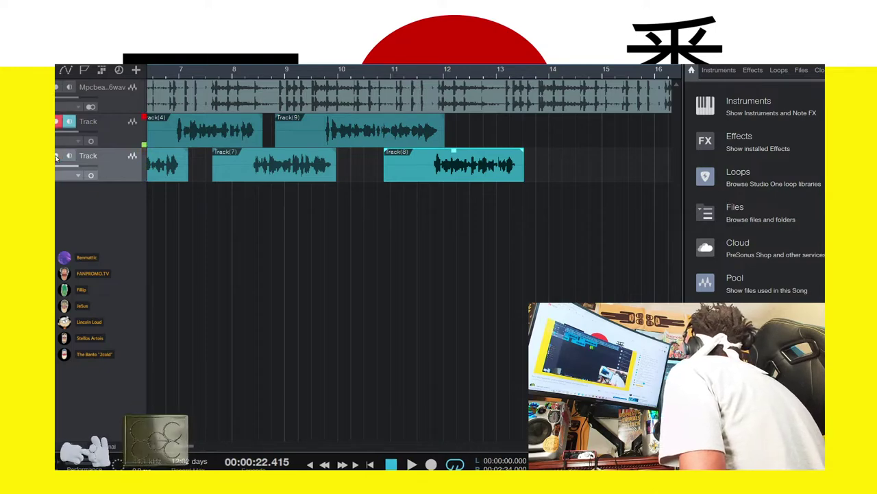
key(KP_Multiply)
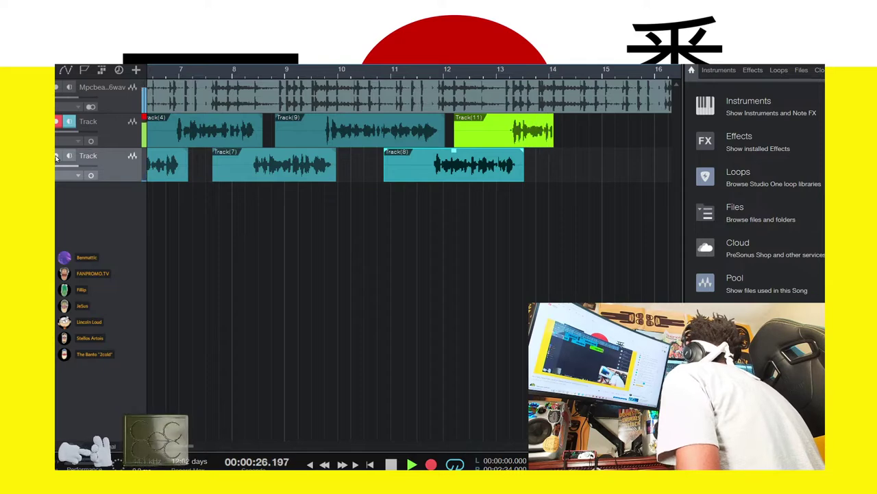
key(space)
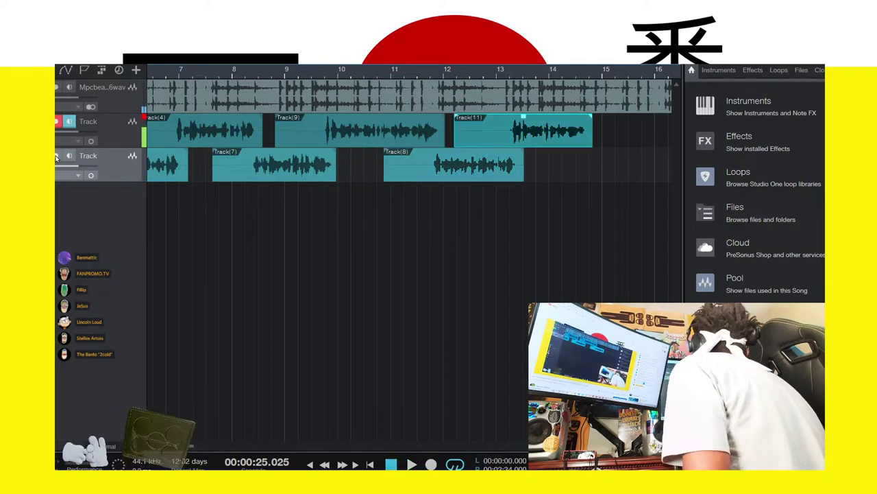
Arm the lower audio track and record a take from about bar 13.4 to bar 16.4
click(57, 157)
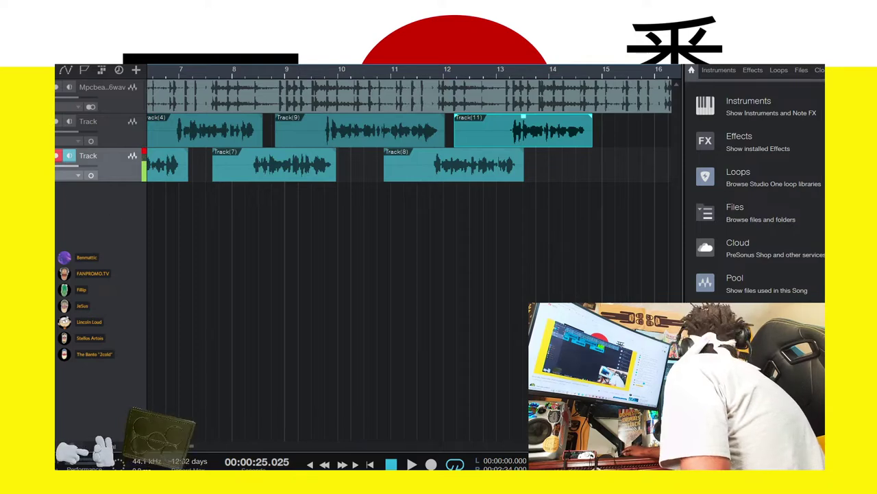
key(w)
key(w)
key(w)
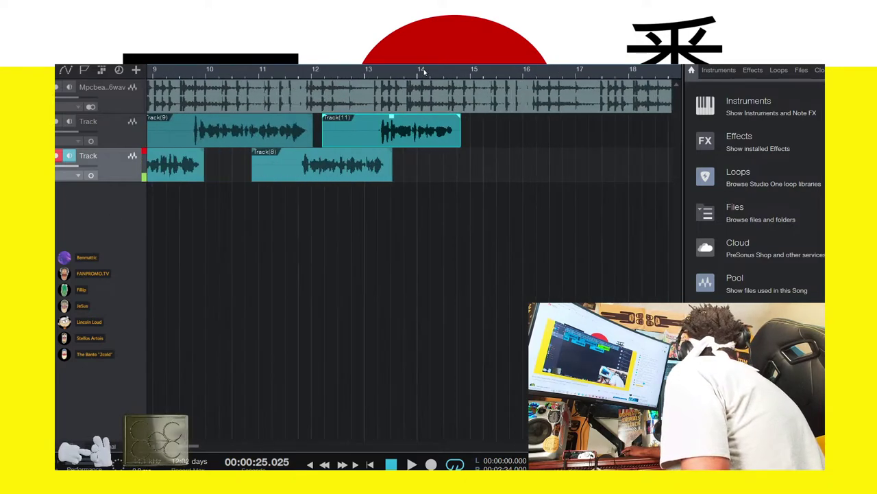
key(KP_Multiply)
scroll(304, 66, up, 2)
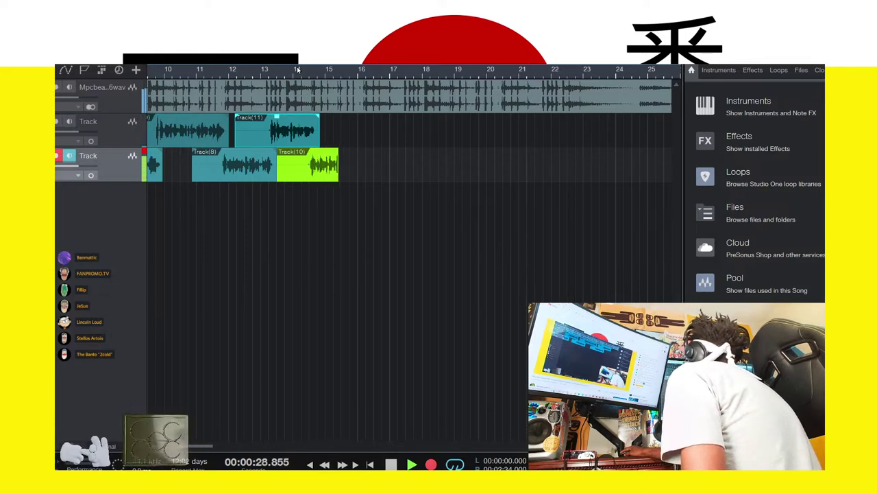
key(space)
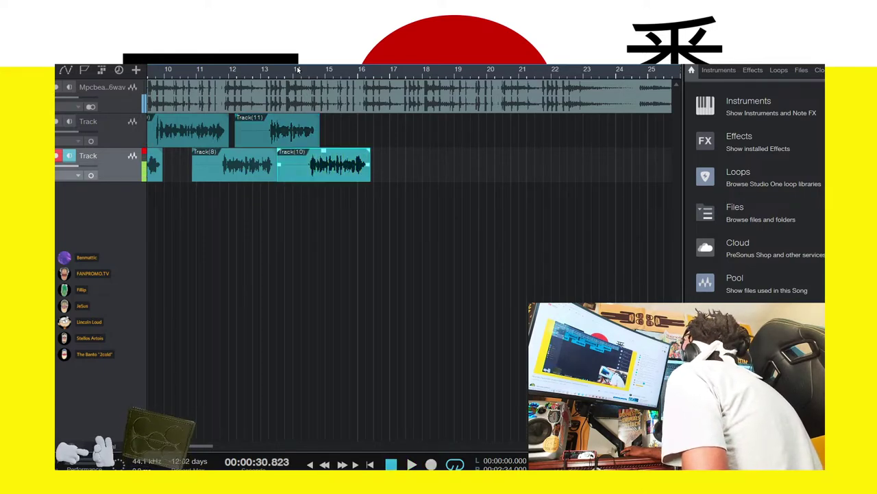
Arm the upper audio track and record a take from about bar 15.3 to bar 18
key(r)
key(KP_Multiply)
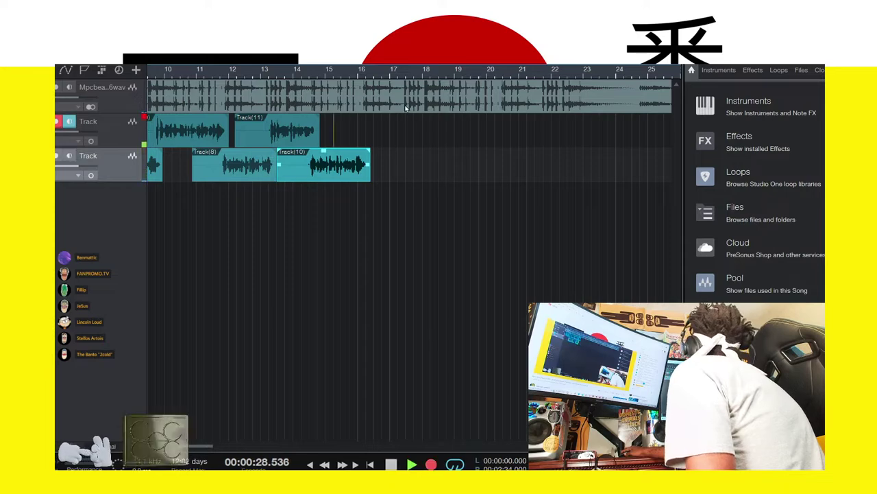
drag(363, 72, 267, 80)
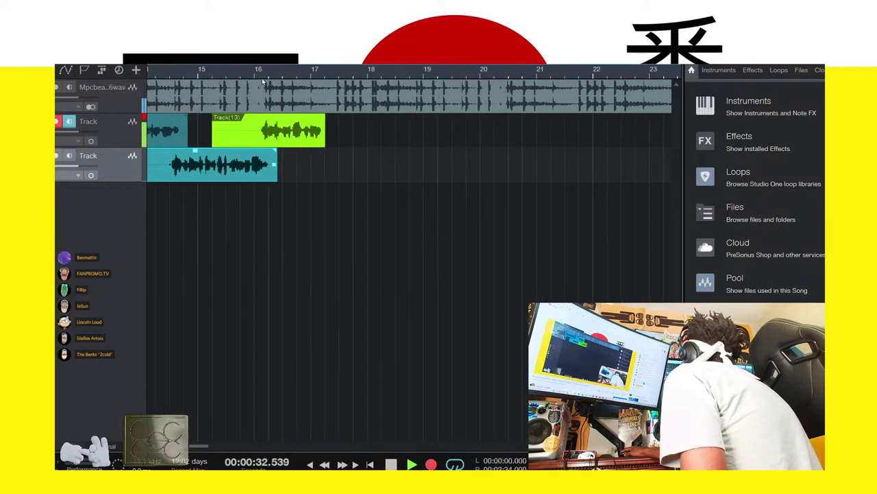
key(space)
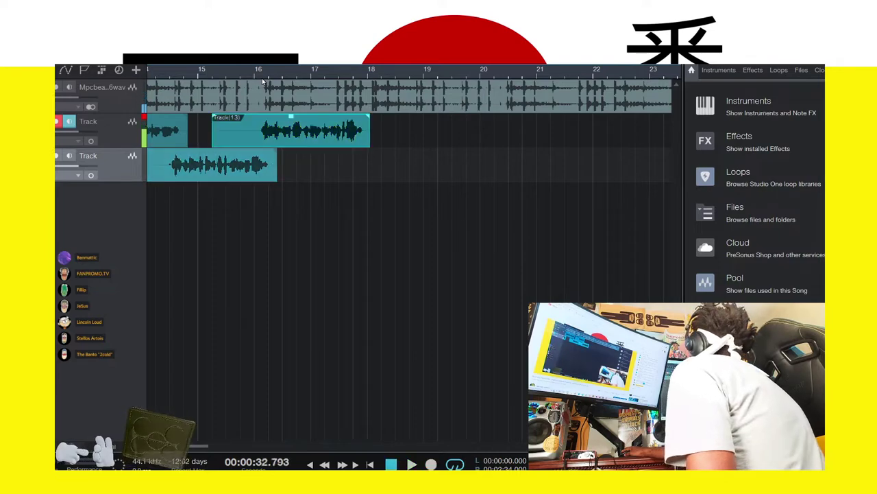
Arm the lower audio track and record a take from about bar 17.4 to bar 19.9
key(Down)
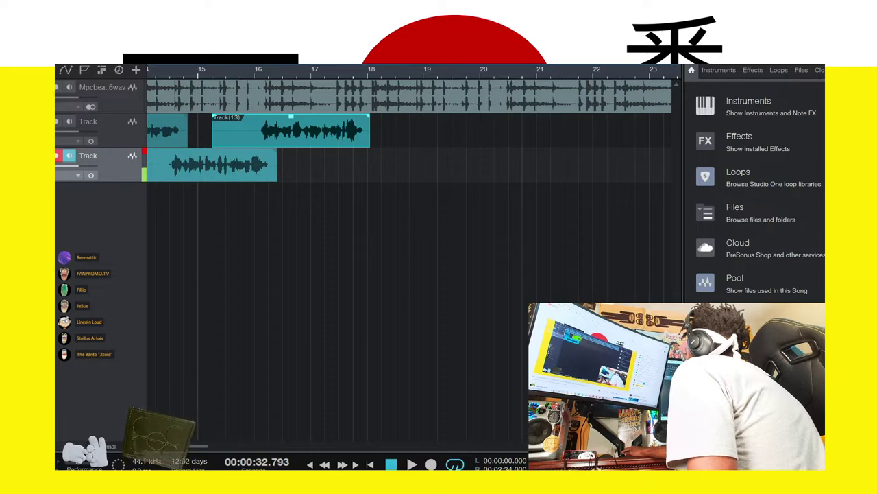
key(KP_Multiply)
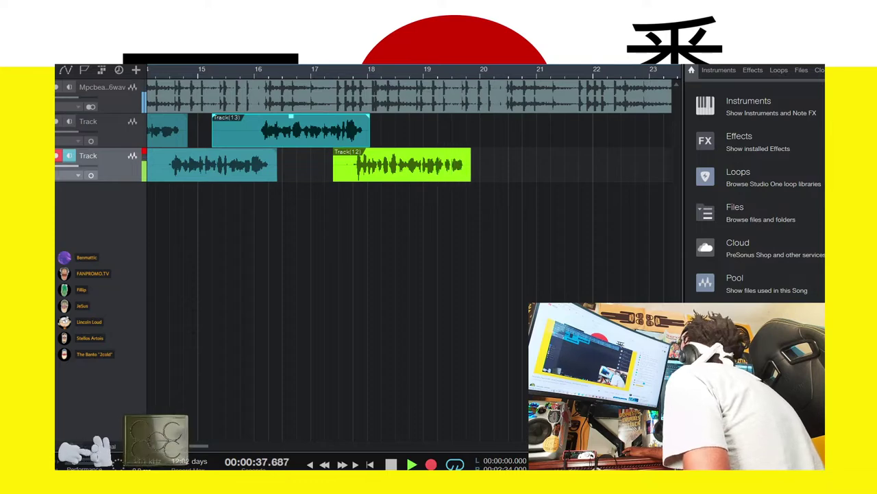
key(space)
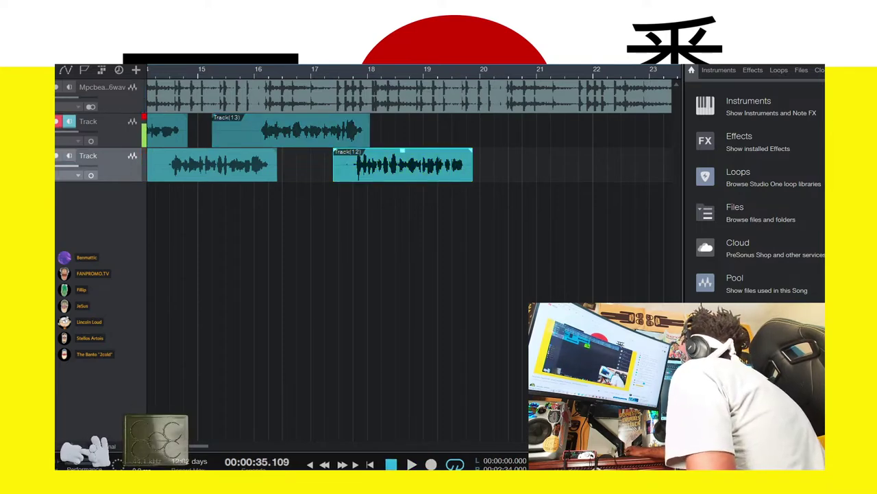
Record a take on the upper audio track from about bar 18.5 to bar 21.7
key(KP_Multiply)
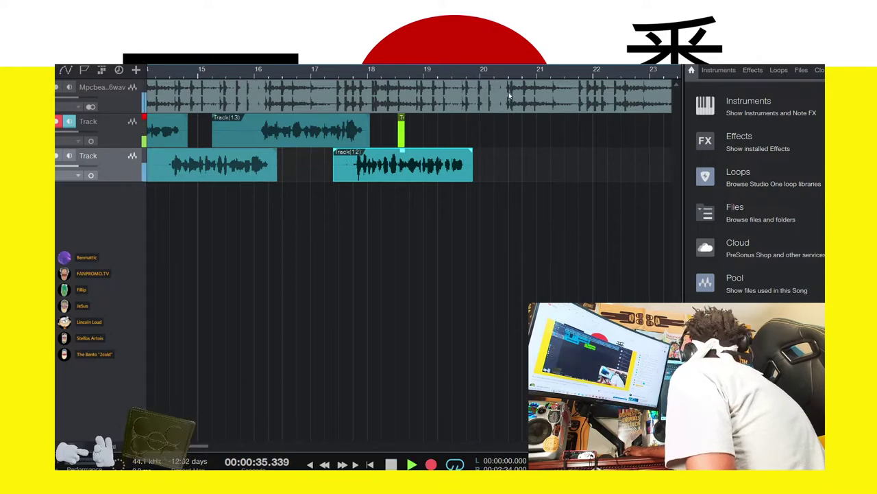
key(e)
key(e)
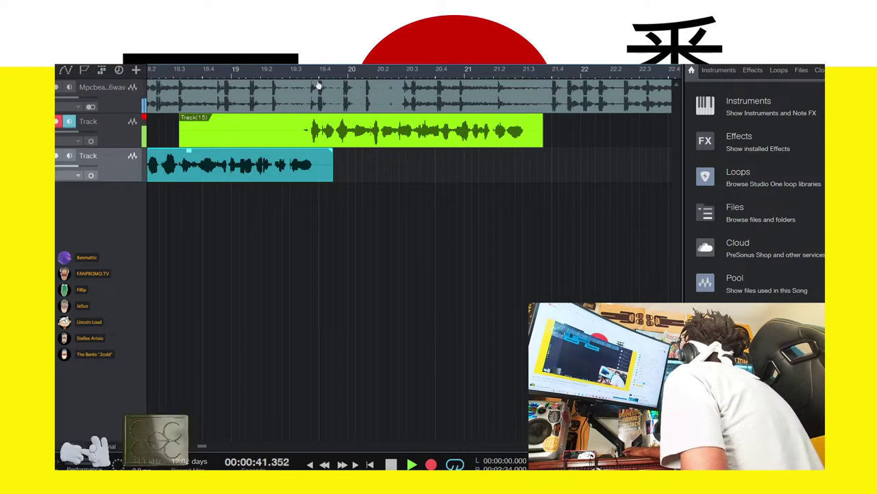
key(space)
Arm the lower audio track instead of the upper one and record a take from about bar 21 to bar 23.4
click(56, 122)
click(57, 155)
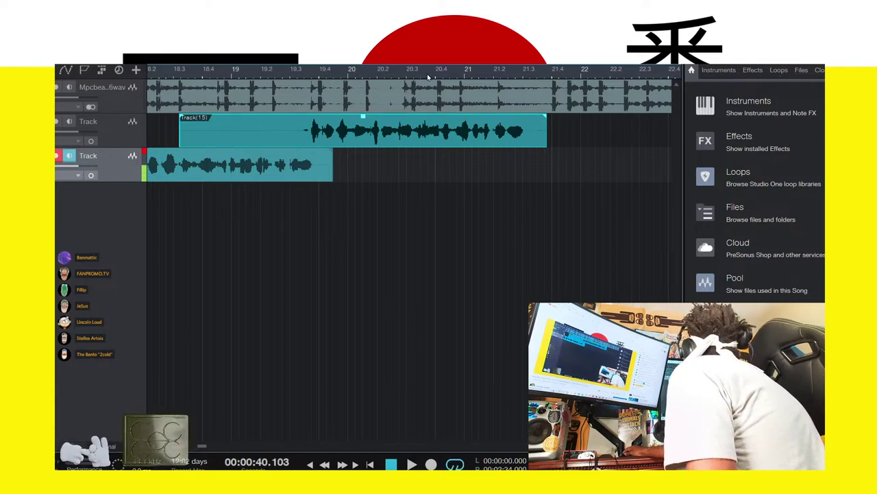
key(w)
key(w)
key(w)
key(KP_Multiply)
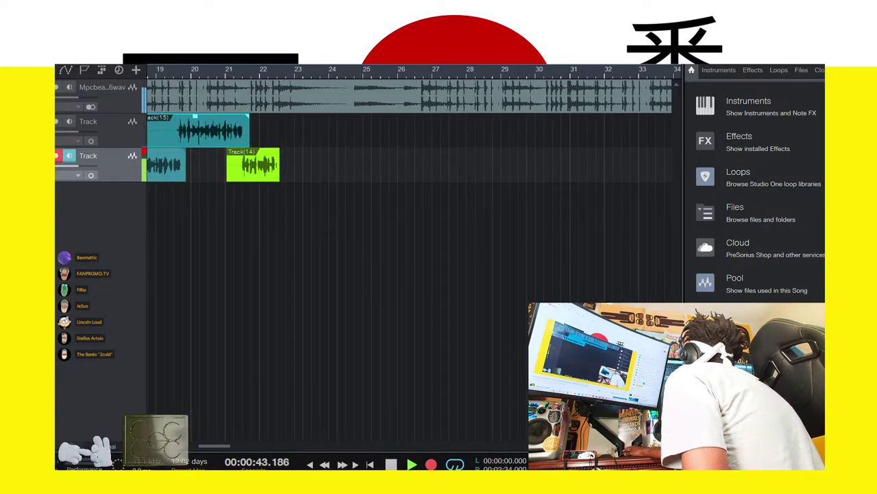
key(space)
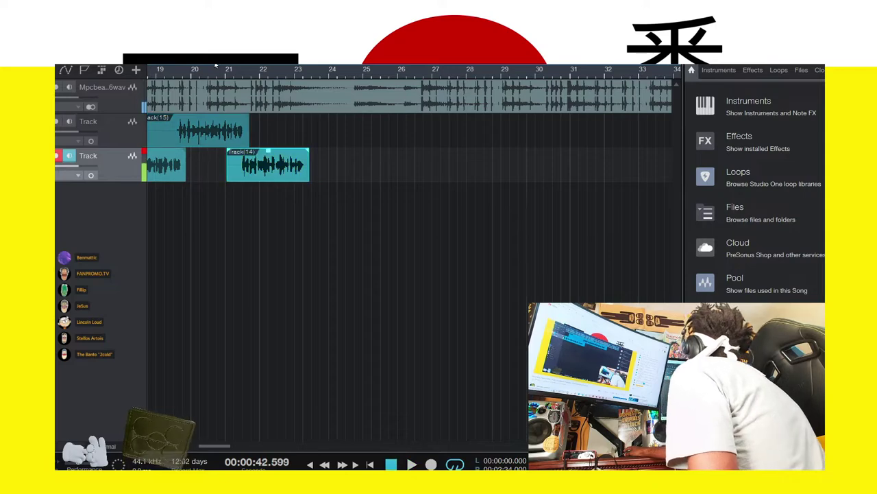
Arm the upper audio track, undo a first take from about bar 22.3, and record another from about bar 22.9 to bar 25.2
click(56, 122)
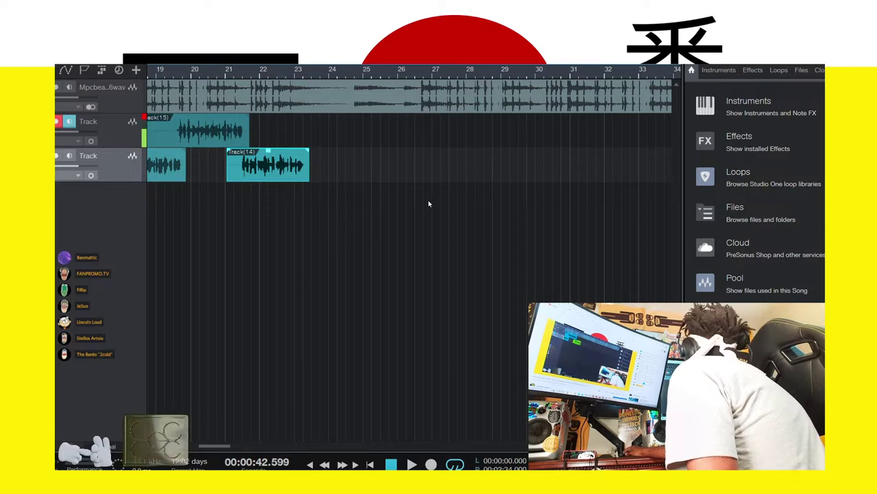
key(KP_Multiply)
scroll(266, 75, right, 3)
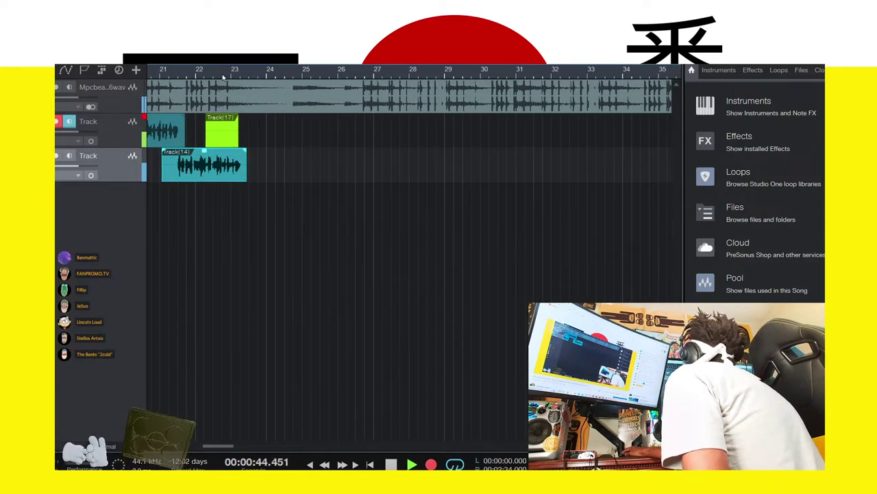
key(ctrl+z)
key(KP_Multiply)
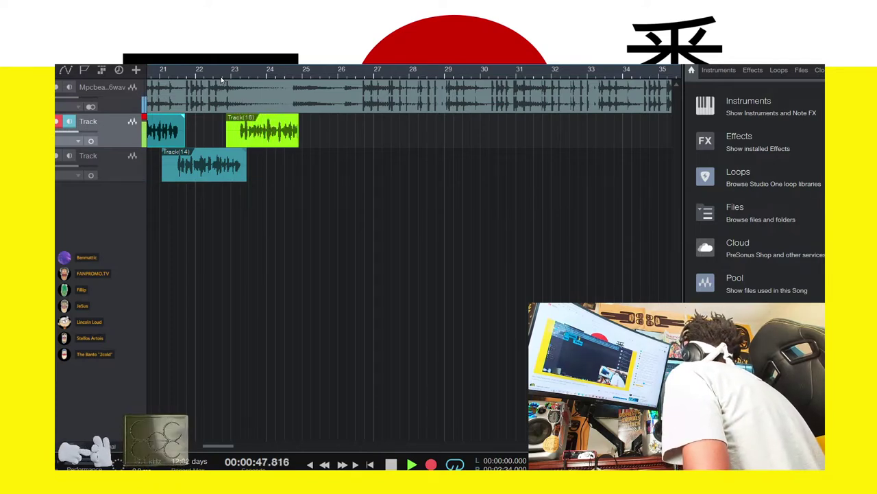
key(space)
Arm the lower audio track, undo a first take from about bar 24.1, and record another from about bar 24.4 to bar 26.9
click(58, 156)
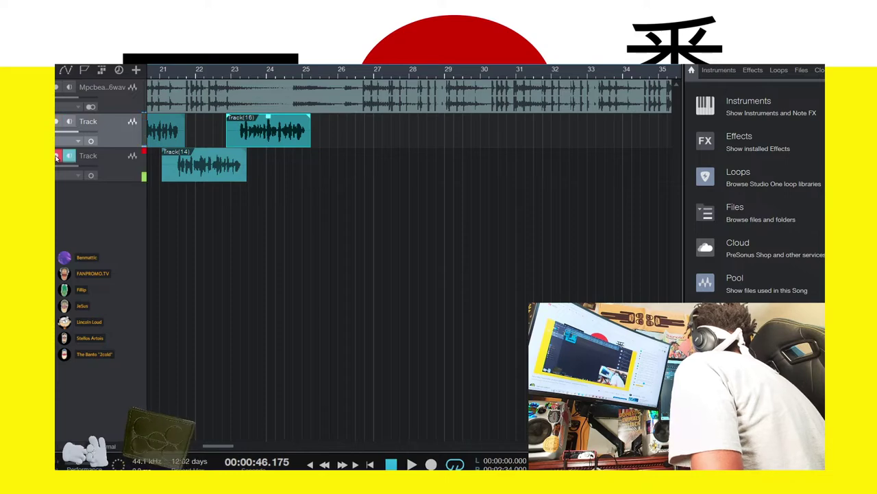
key(KP_Multiply)
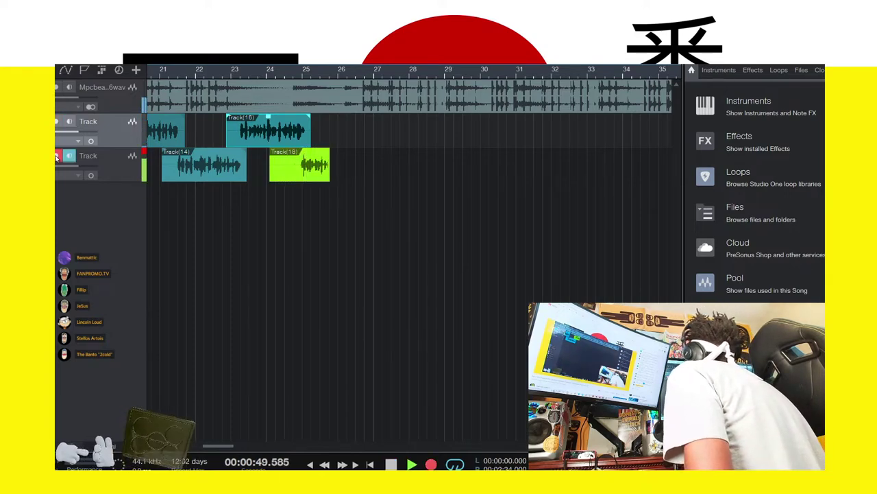
key(space)
key(ctrl+z)
key(KP_Multiply)
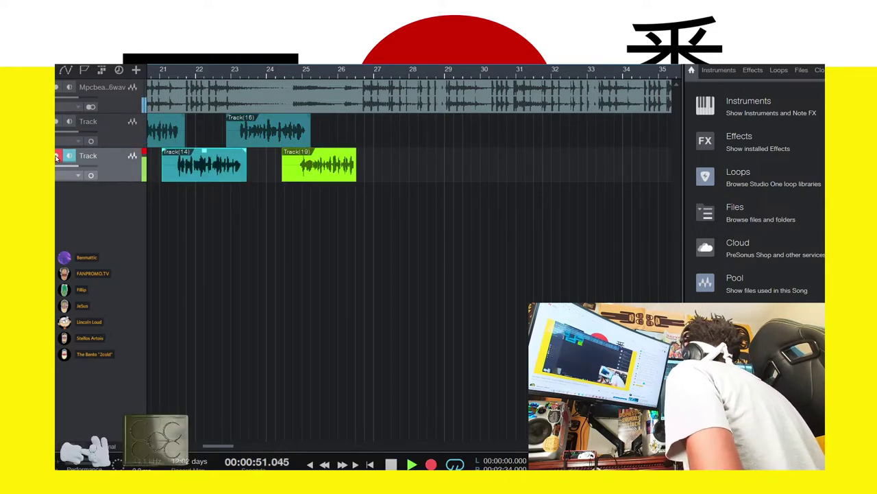
key(space)
Arm the upper audio track, undo a first take from about bar 25.8, and record another from about bar 26 to bar 28.4
click(56, 122)
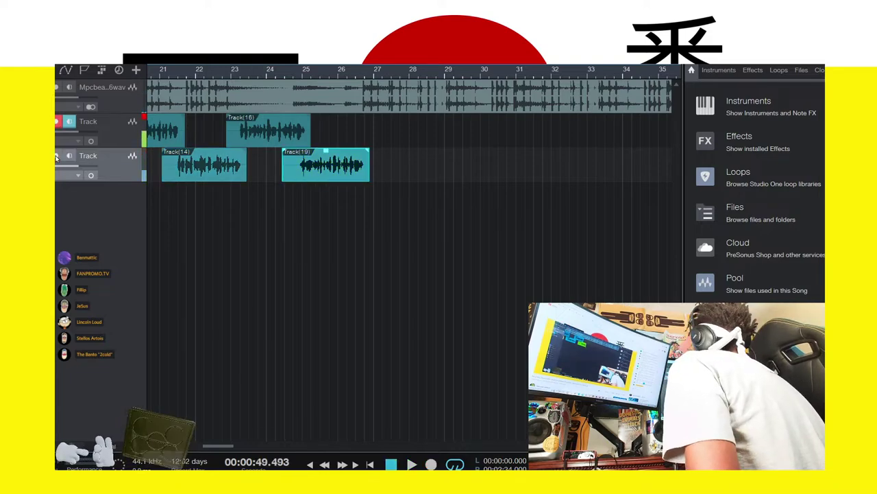
key(KP_Multiply)
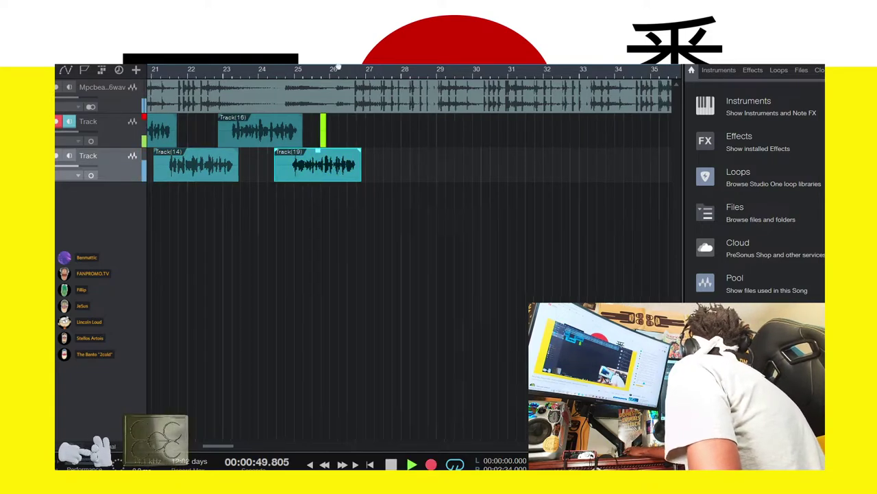
key(w)
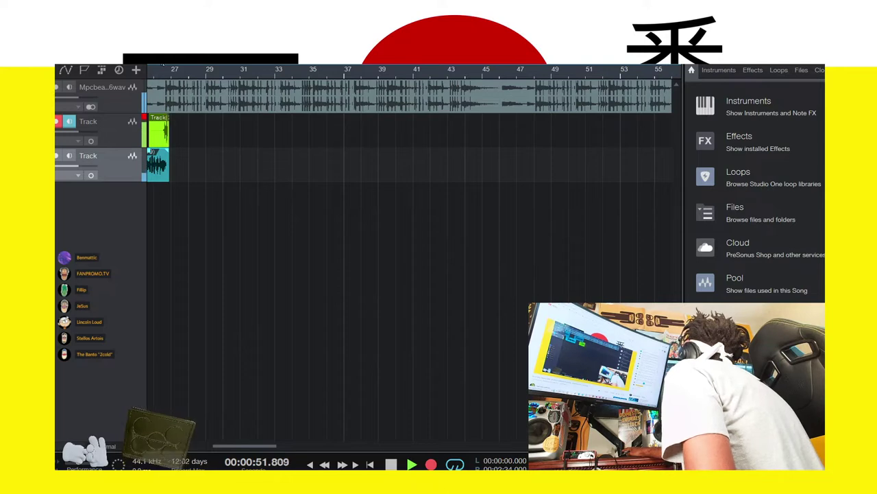
key(space)
key(ctrl+z)
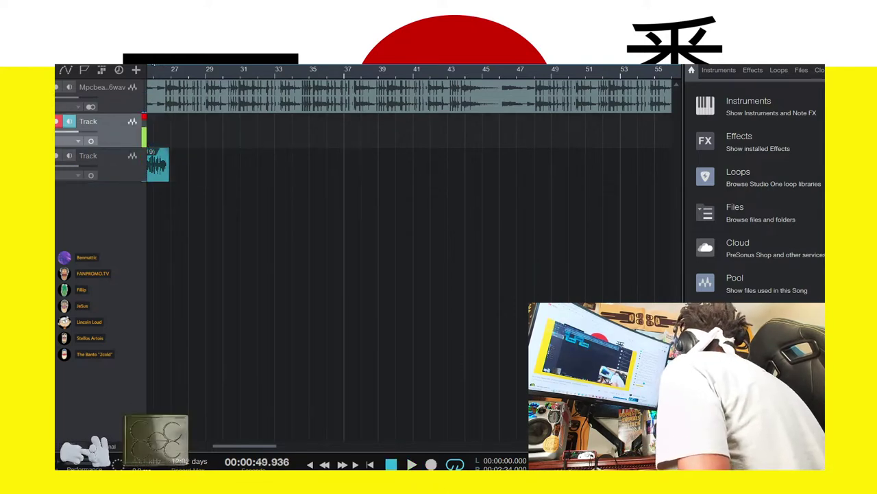
key(KP_Multiply)
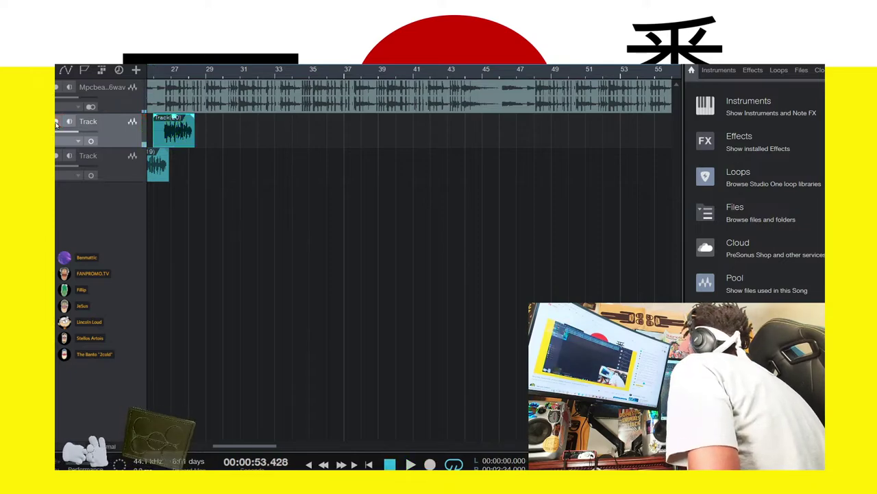
Arm the lower audio track and record a take from about bar 27.5 to bar 30
click(57, 156)
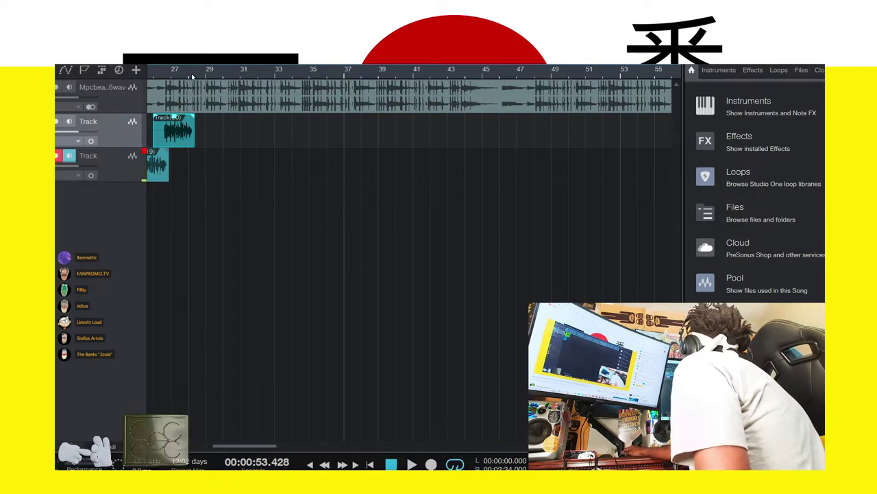
scroll(193, 77, up, 3)
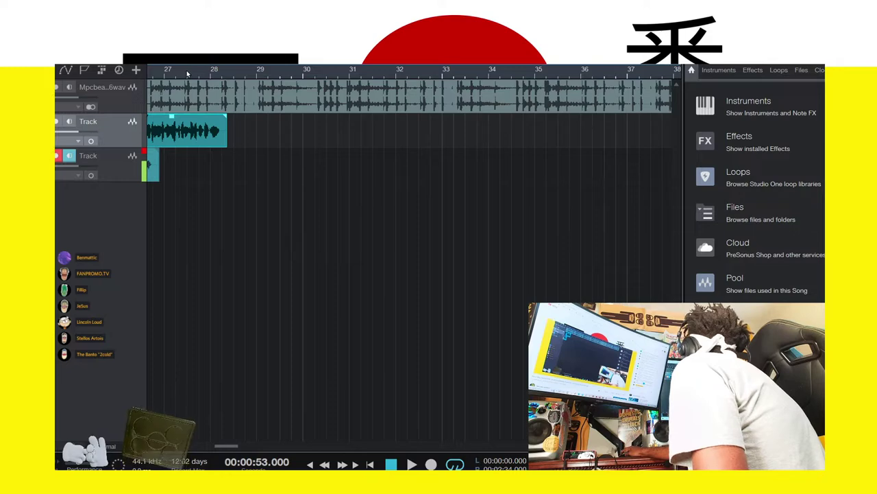
key(KP_Multiply)
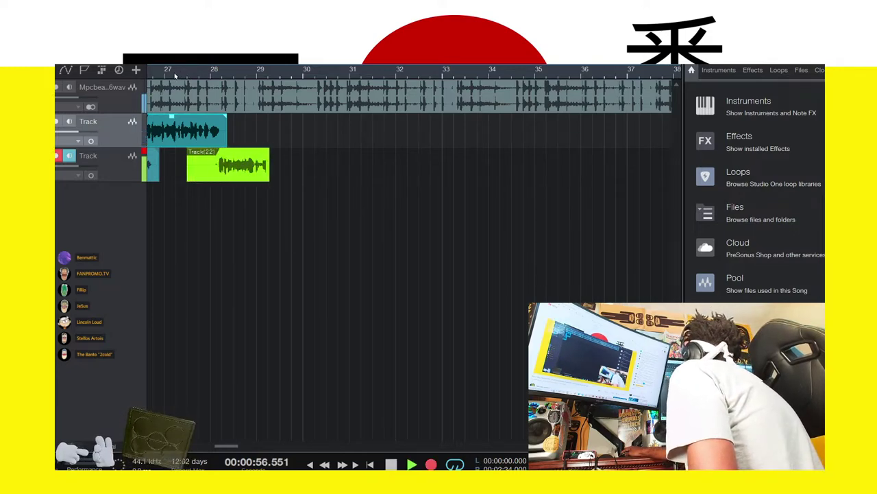
key(space)
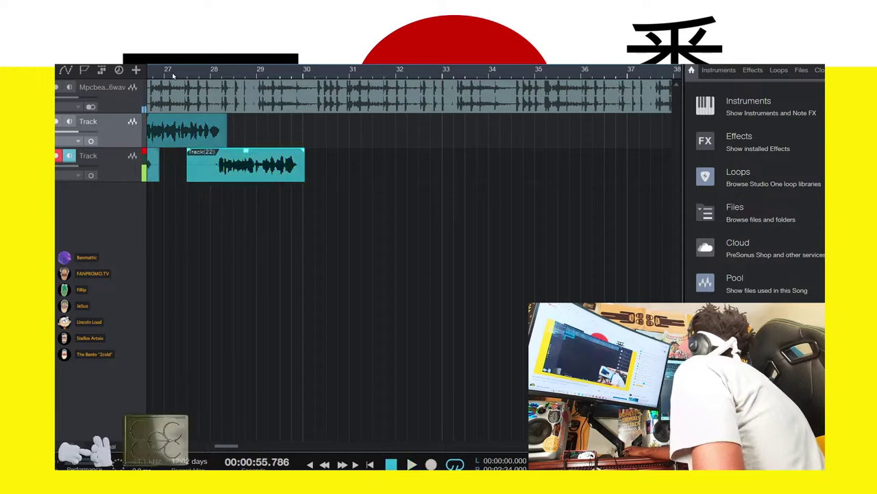
key(r)
key(Down)
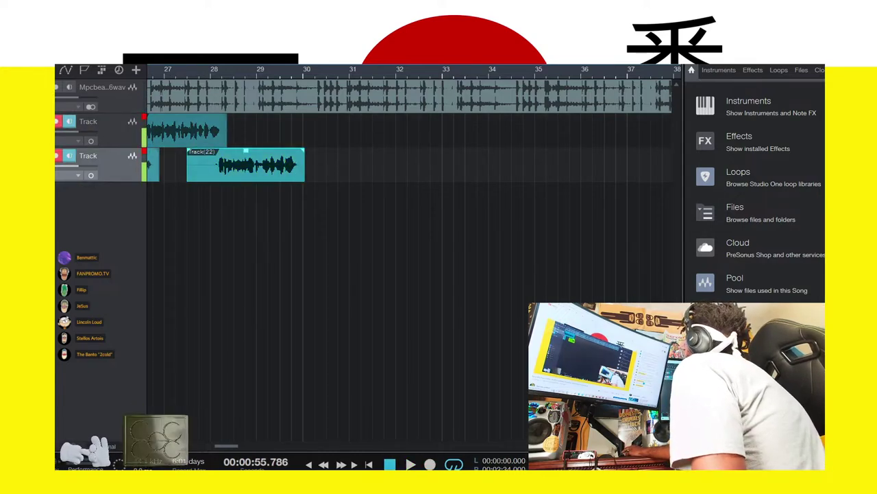
key(KP_Multiply)
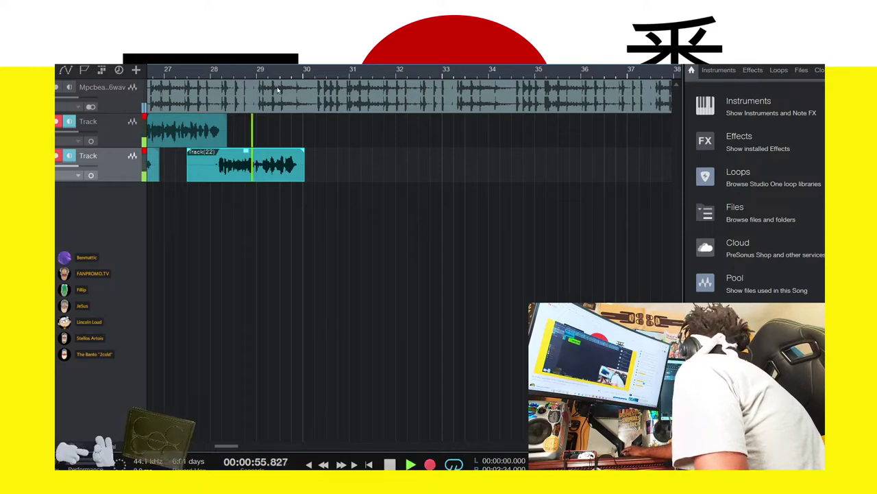
key(space)
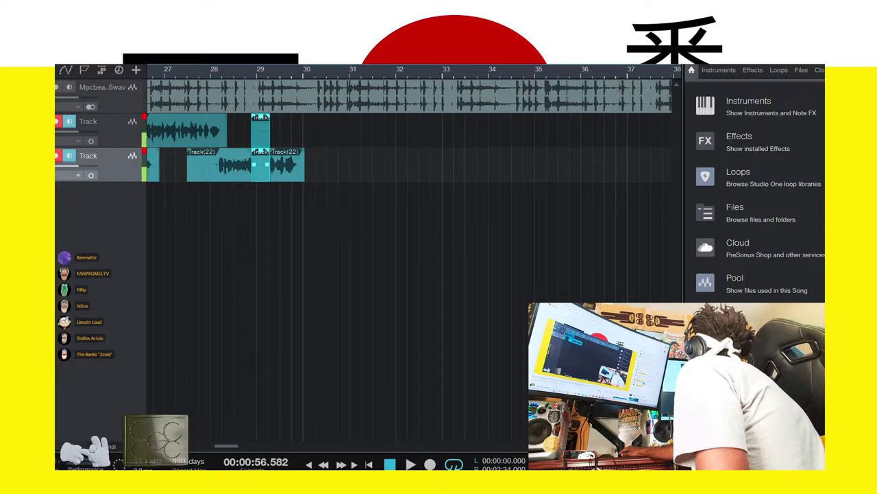
key(ctrl+z)
click(56, 121)
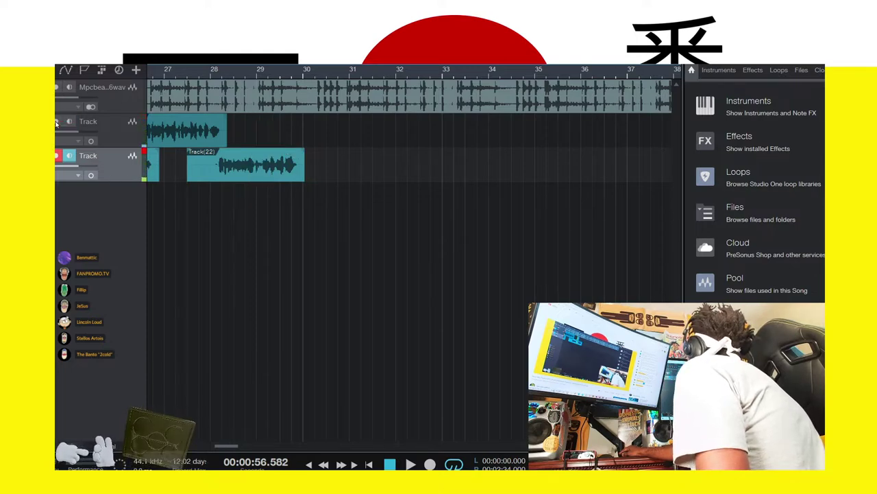
Arm only the upper audio track and record a take from about bar 29.3 to bar 32.4
click(56, 155)
click(56, 121)
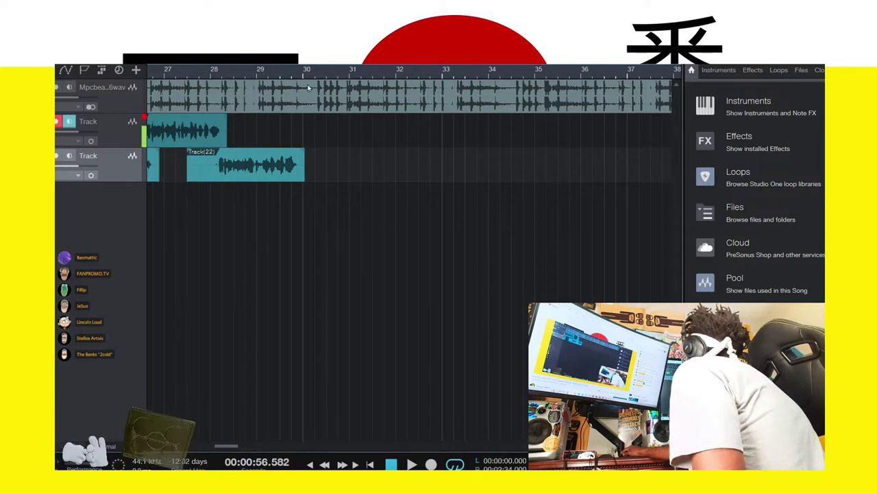
key(KP_Multiply)
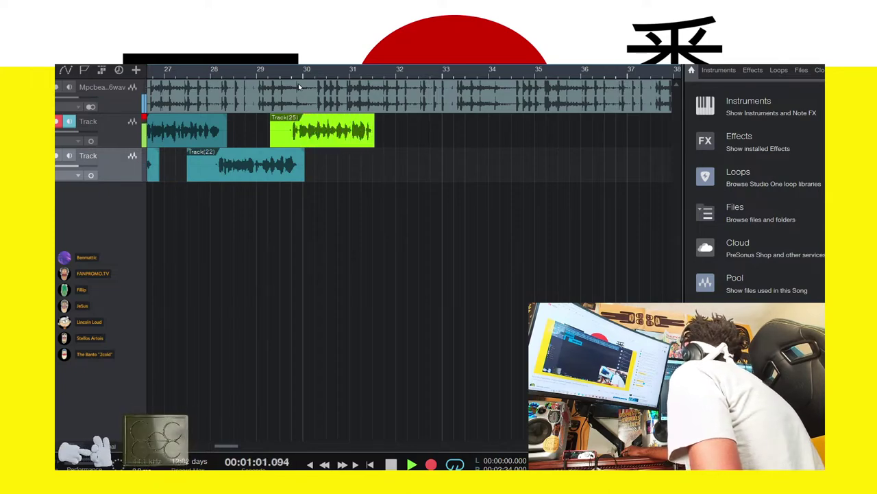
key(space)
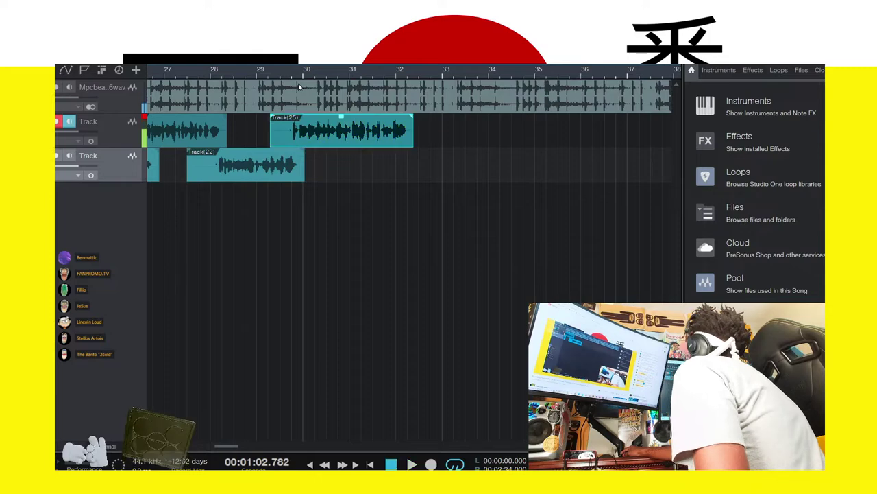
Arm the lower audio track and record a take from about bar 31.2 to bar 34.2
click(56, 122)
click(56, 155)
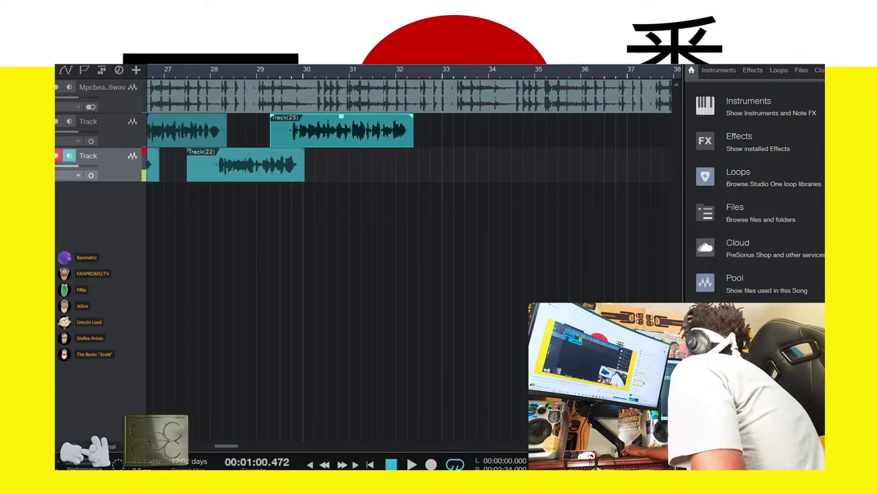
key(KP_Multiply)
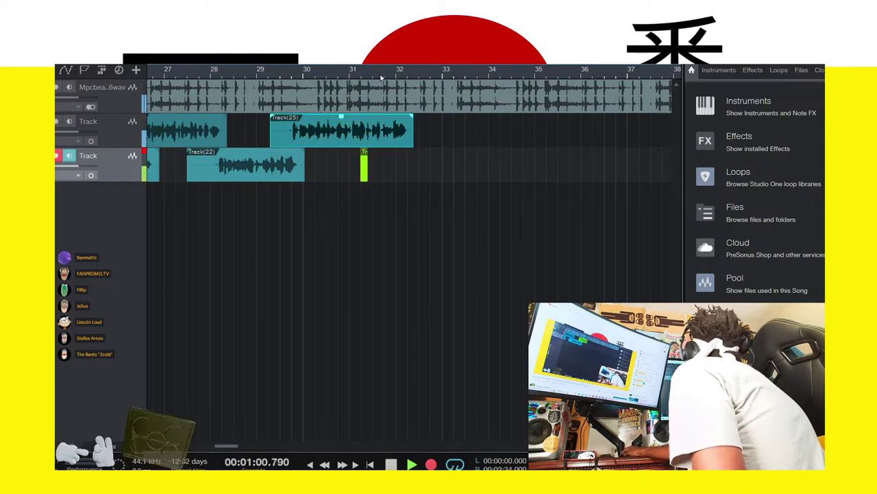
scroll(274, 69, up, 1)
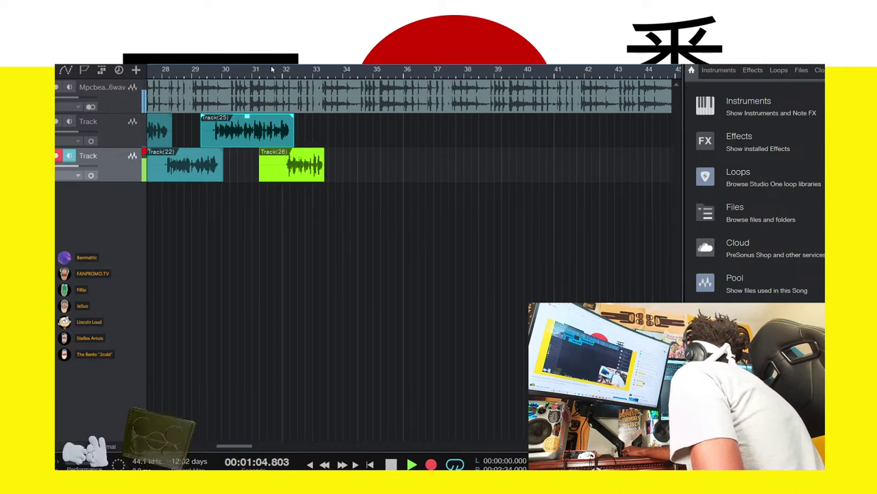
key(space)
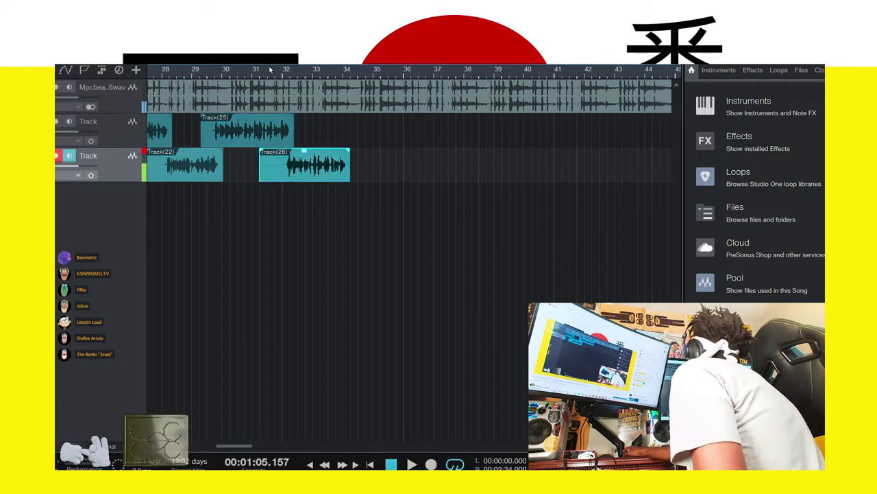
Arm the upper audio track and record a take from about bar 33.6 to bar 36
click(56, 121)
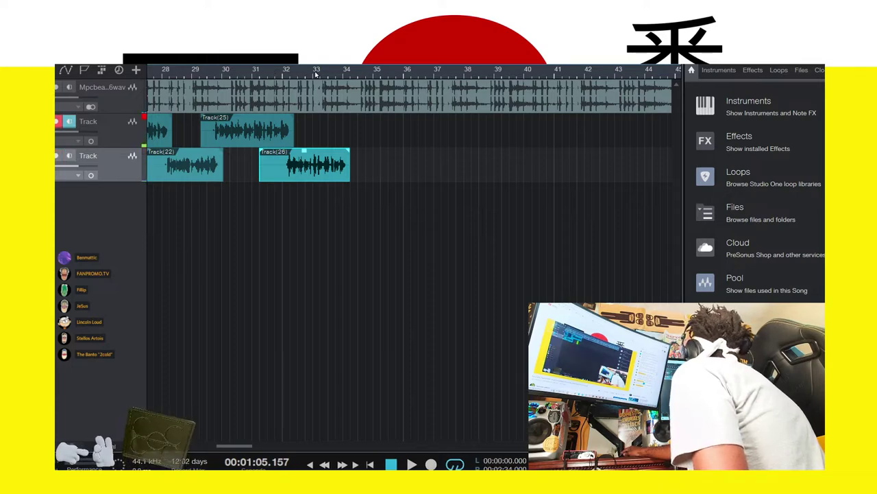
key(KP_Multiply)
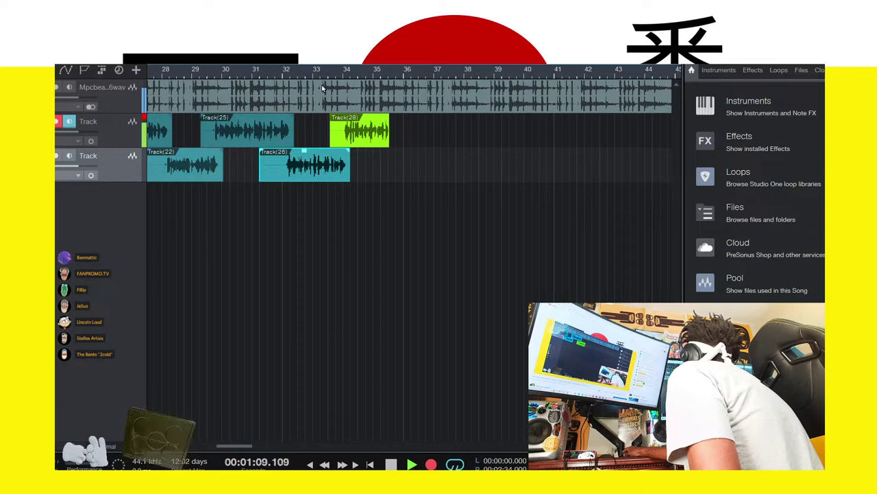
key(space)
Disarm the upper audio track and arm only the lower audio track for recording
click(56, 156)
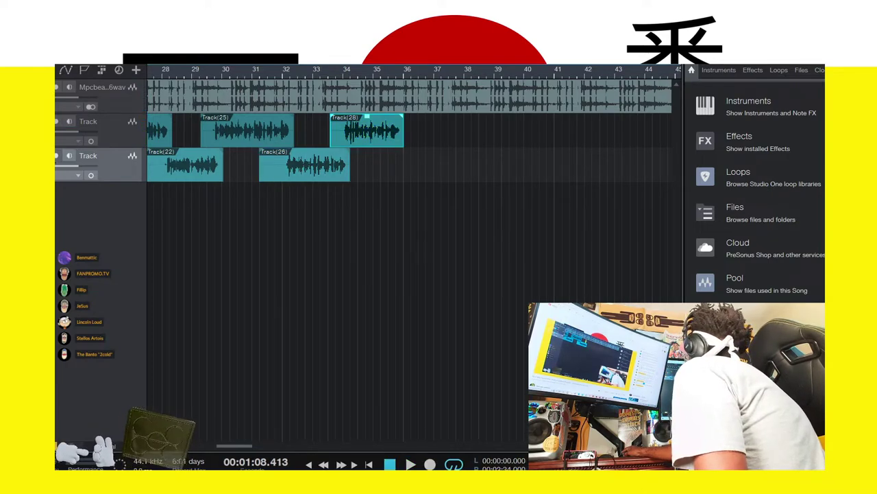
click(57, 157)
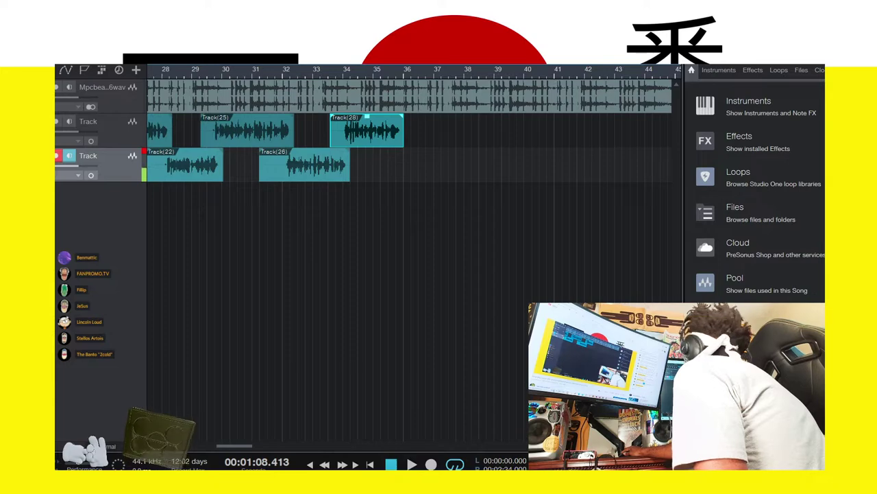
key(KP_Multiply)
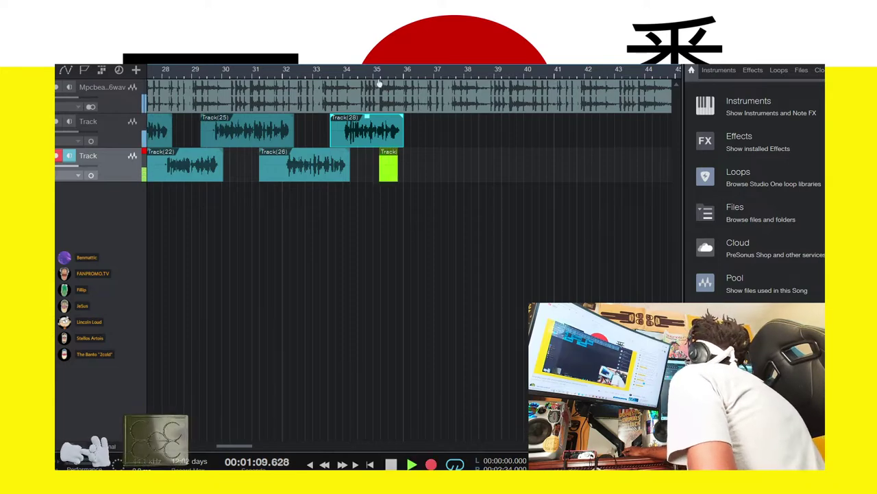
key(space)
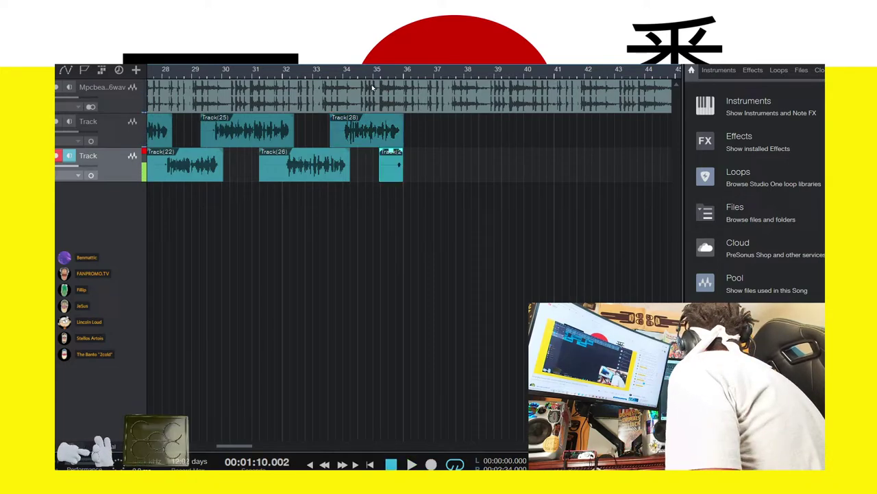
click(372, 85)
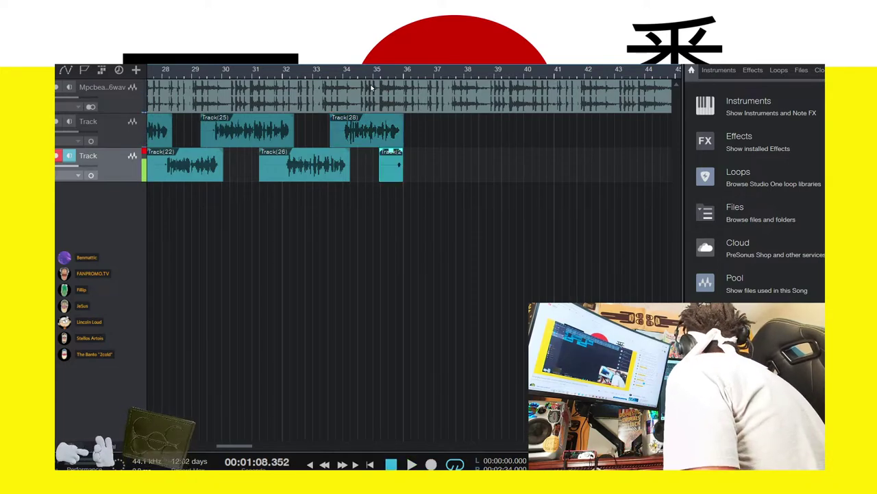
key(ctrl+z)
key(KP_Multiply)
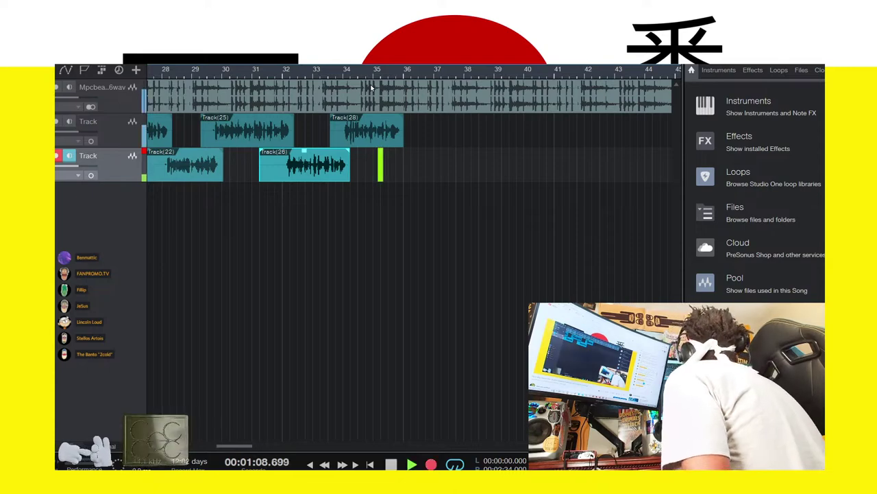
key(space)
key(KP_Multiply)
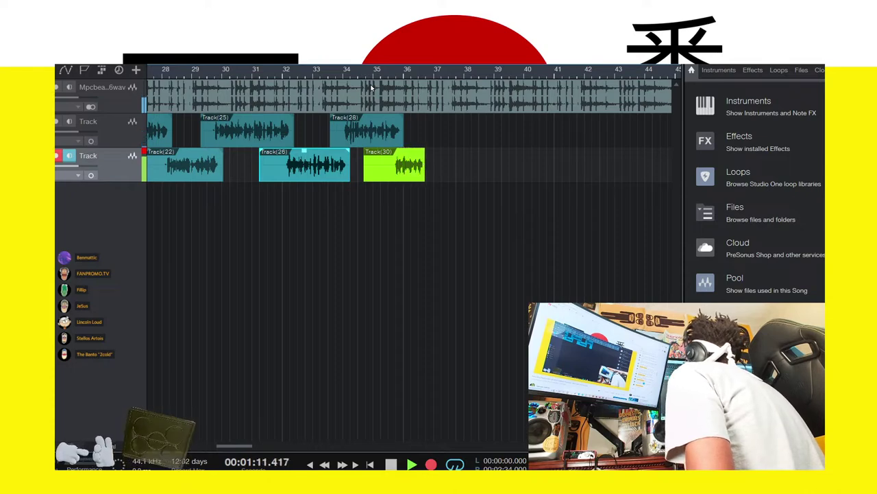
key(KP_Multiply)
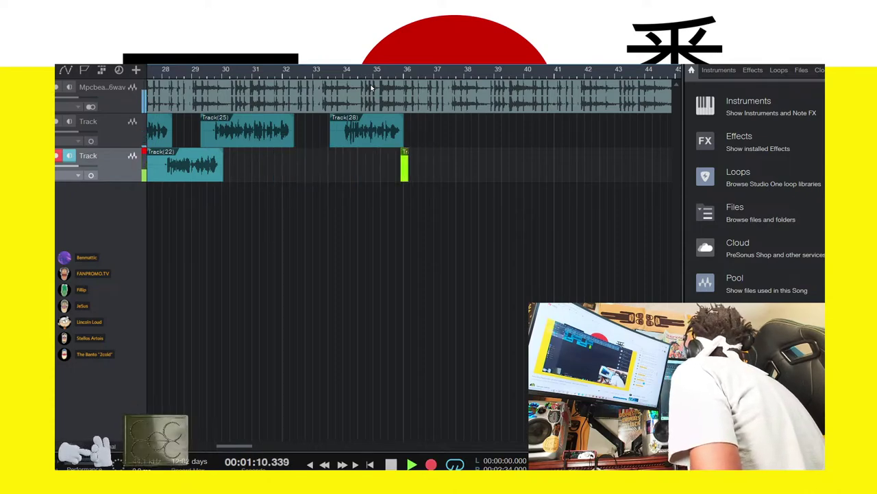
key(space)
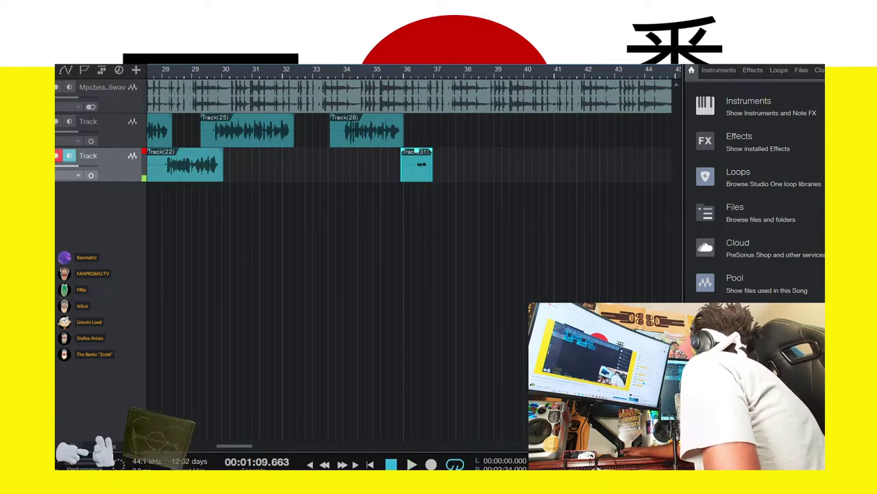
key(Delete)
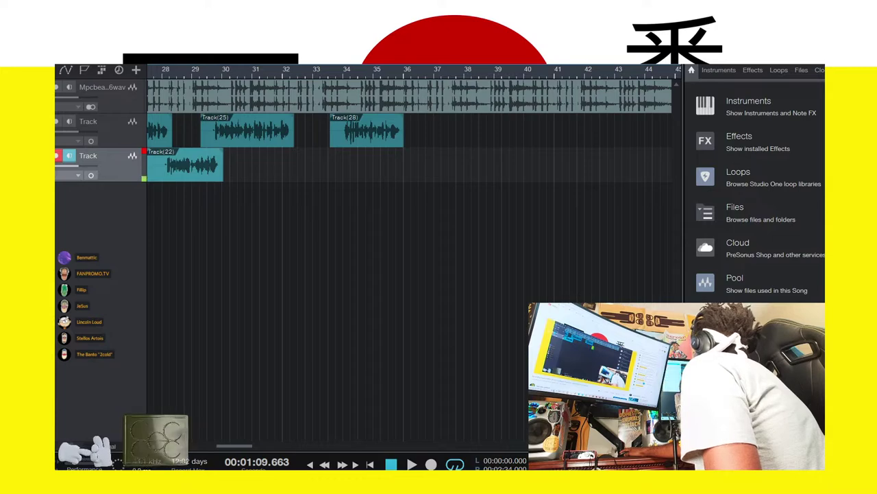
key(ctrl+z)
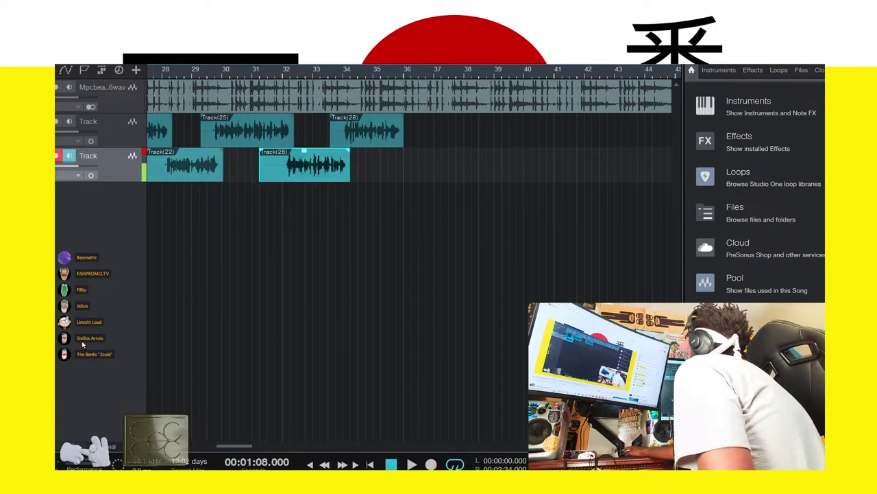
key(KP_Multiply)
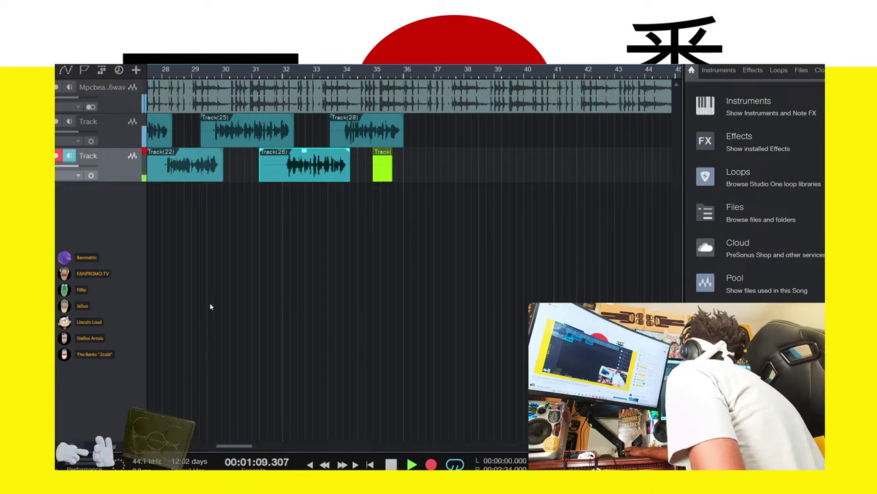
key(space)
key(ctrl+z)
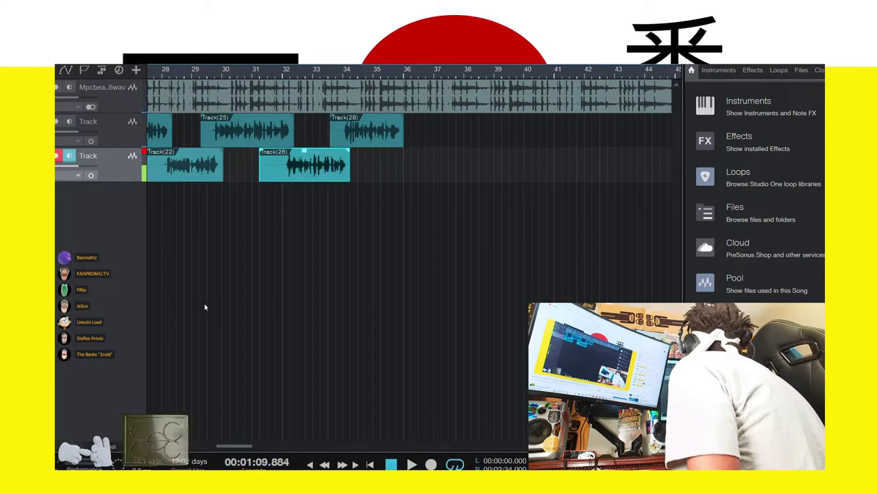
Record a take on the lower audio track from about bar 34.8 to bar 38.2
key(KP_Multiply)
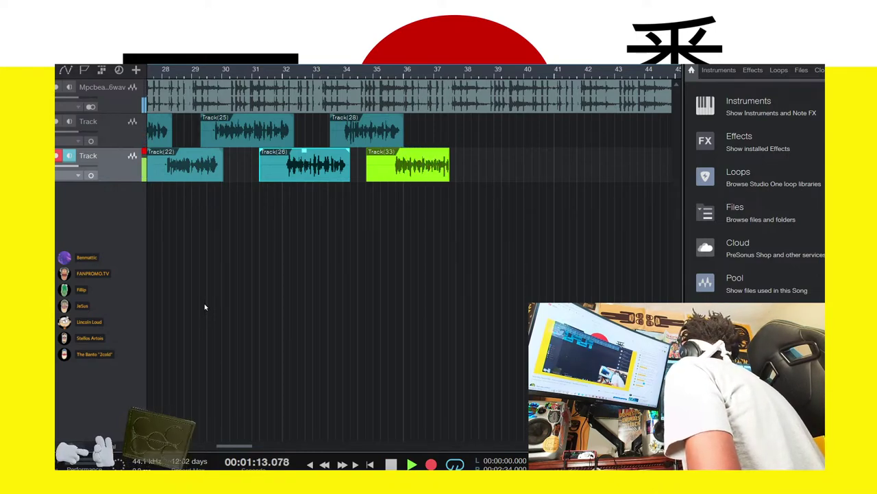
key(space)
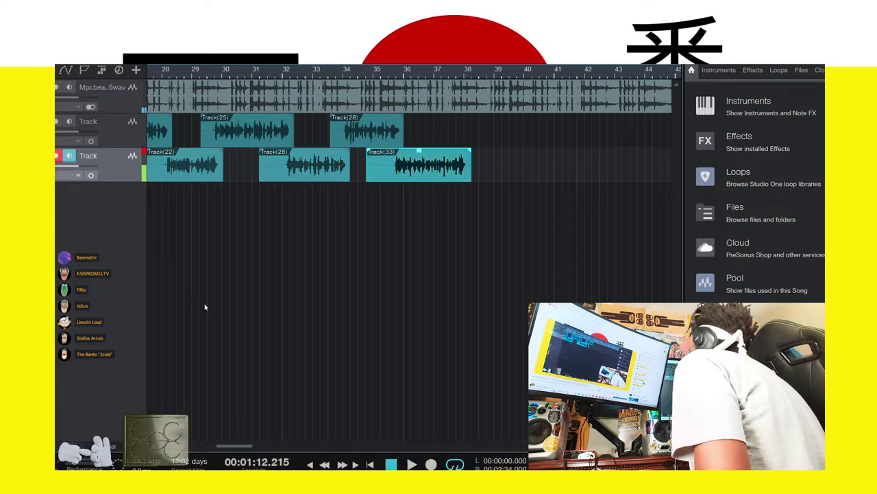
Arm only the upper audio track and record a take from about bar 37.1 to bar 39.5
click(56, 122)
click(56, 156)
key(KP_Multiply)
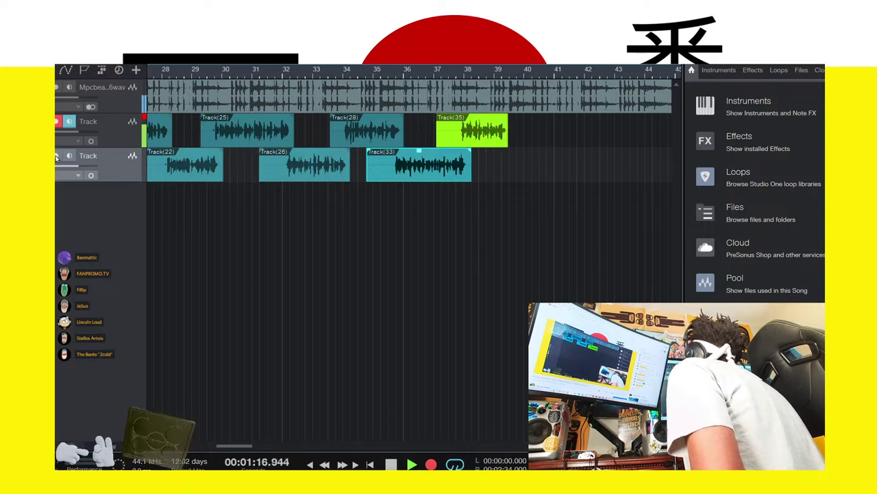
key(space)
Arm only the lower audio track and record a take from about bar 38.2 to bar 41.4
click(56, 157)
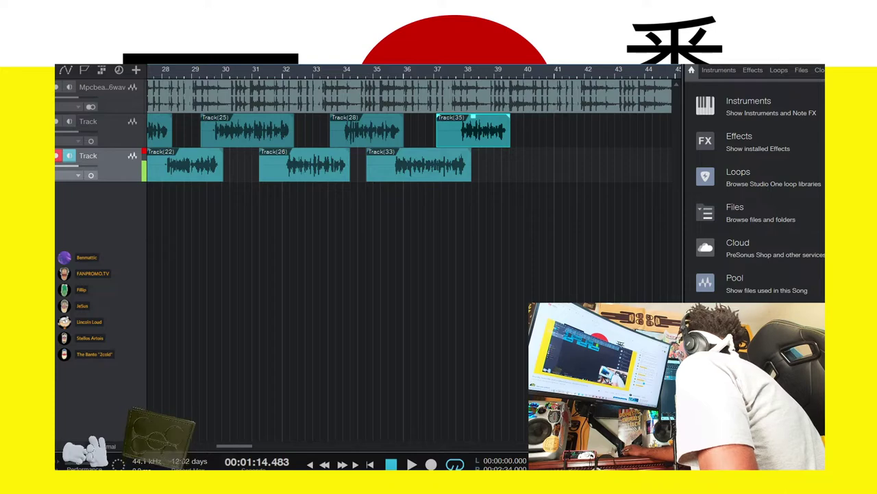
key(KP_Multiply)
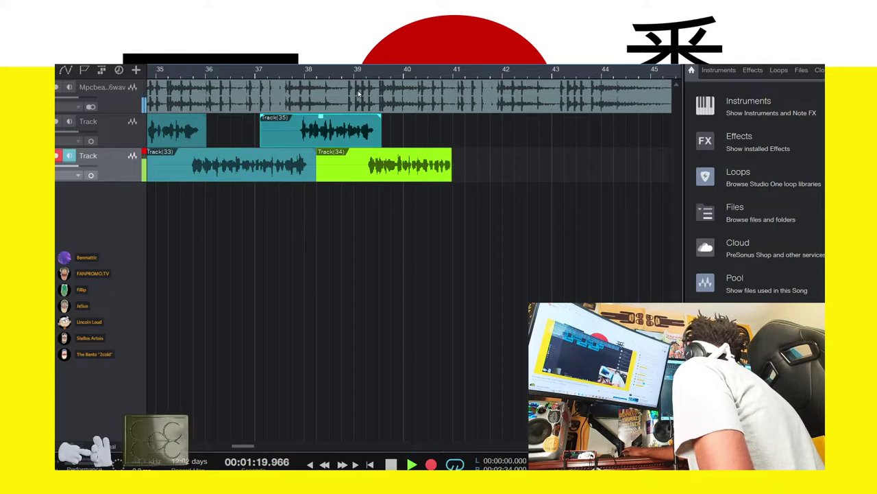
key(space)
Arm only the upper audio track and record a take from about bar 40 to bar 43
click(57, 121)
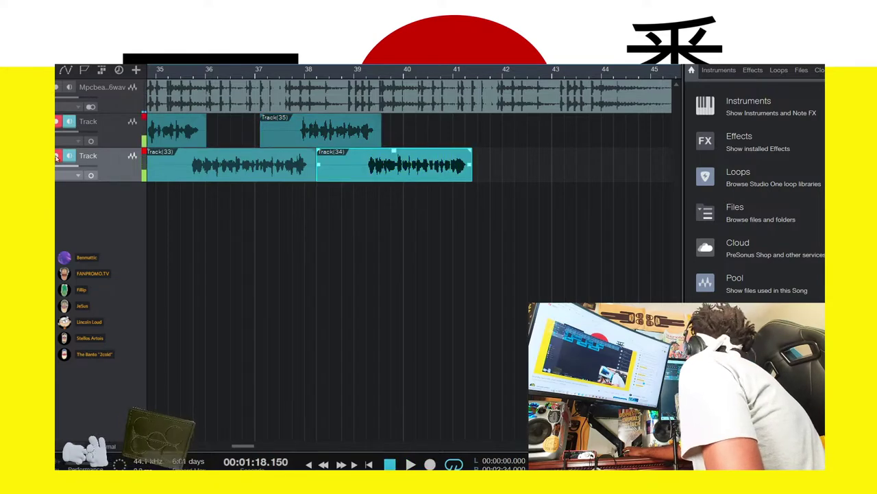
click(57, 157)
key(KP_Multiply)
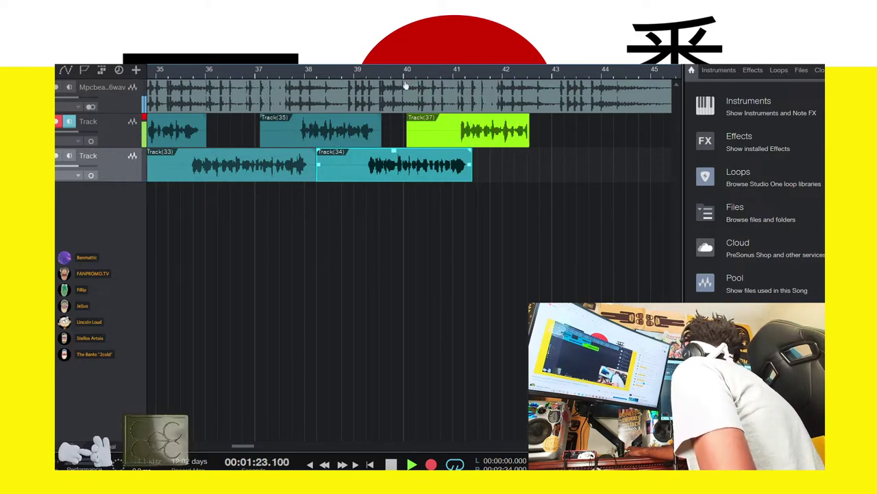
key(space)
Arm only the lower audio track and record a take from about bar 41.7 to bar 44.2
key(Down)
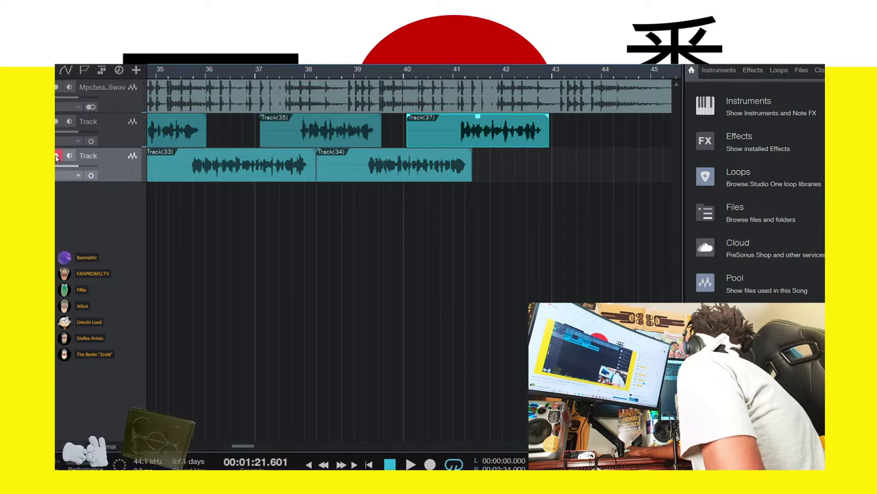
key(z)
key(z)
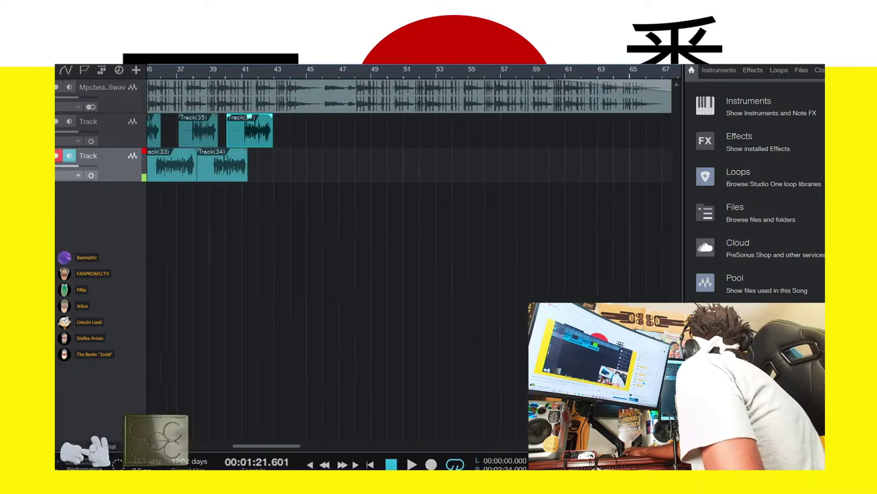
key(KP_Multiply)
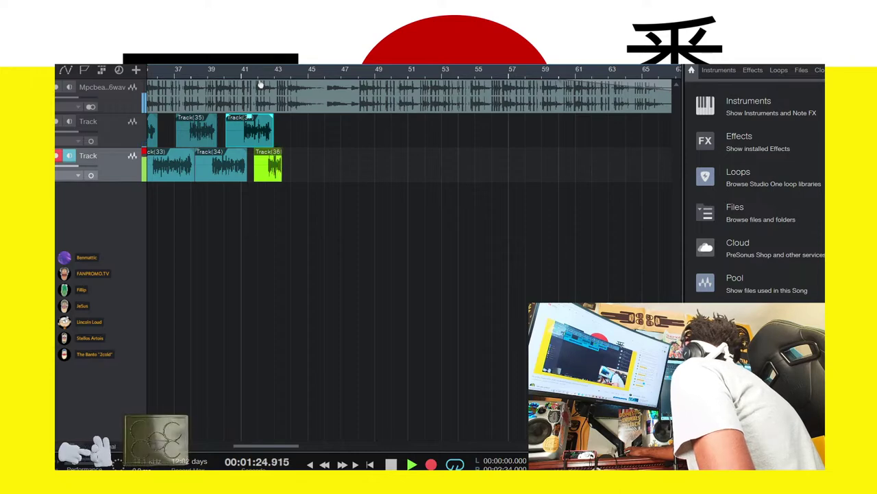
key(space)
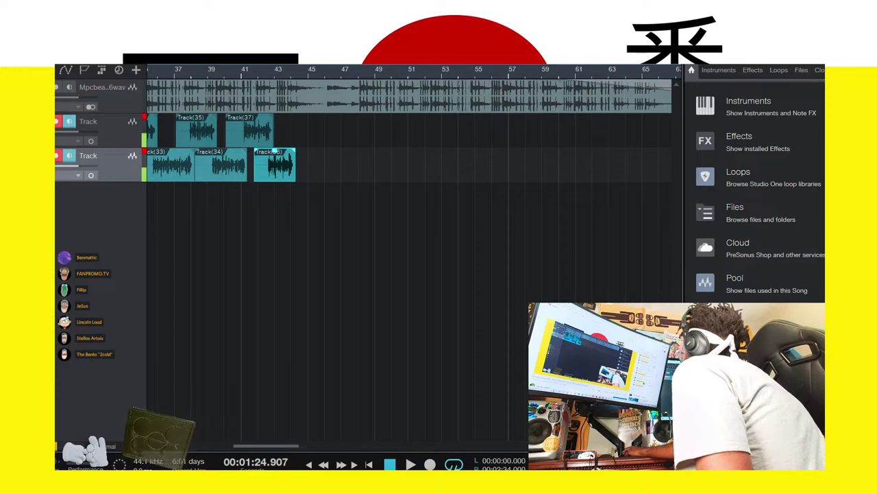
key(KP_Multiply)
key(space)
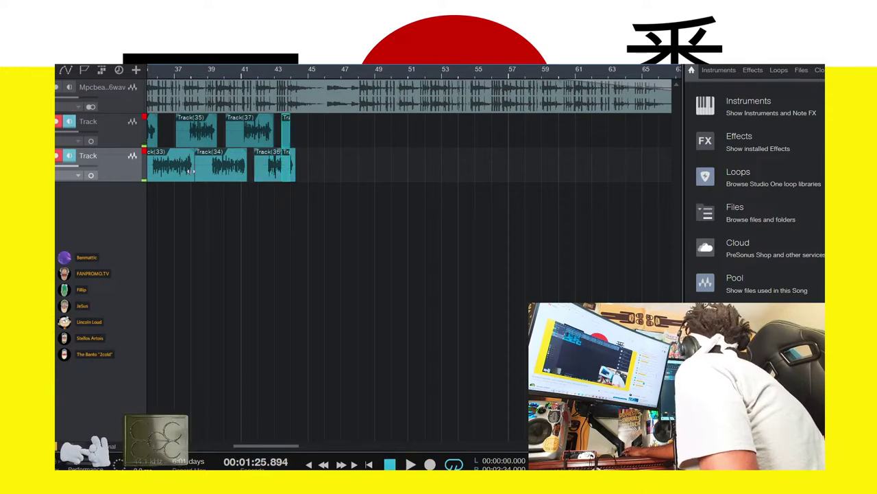
key(ctrl+z)
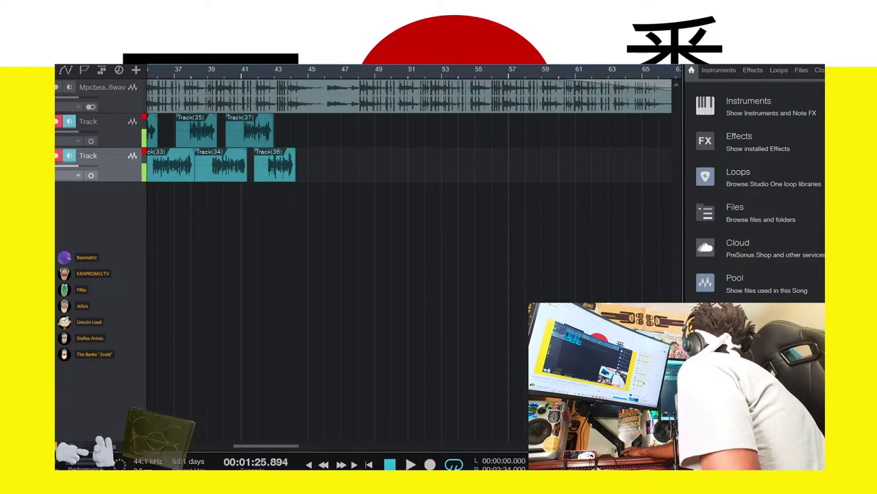
Leave only the upper audio track armed and record a take from about bar 43.2 to bar 46.2
click(57, 157)
key(KP_Multiply)
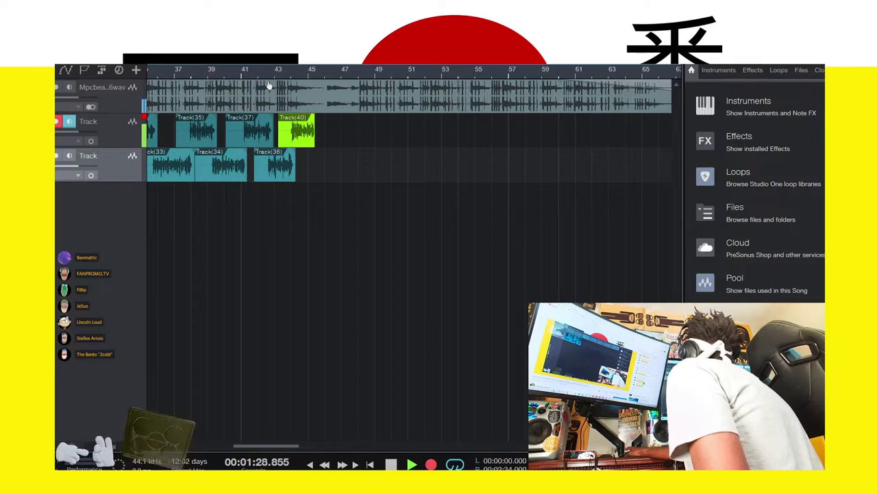
key(space)
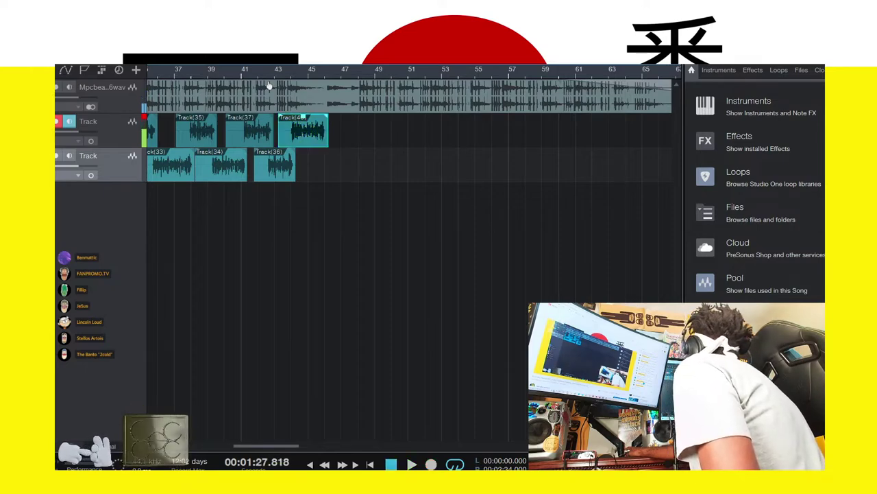
Switch record arming from the upper audio track to the lower one
click(58, 156)
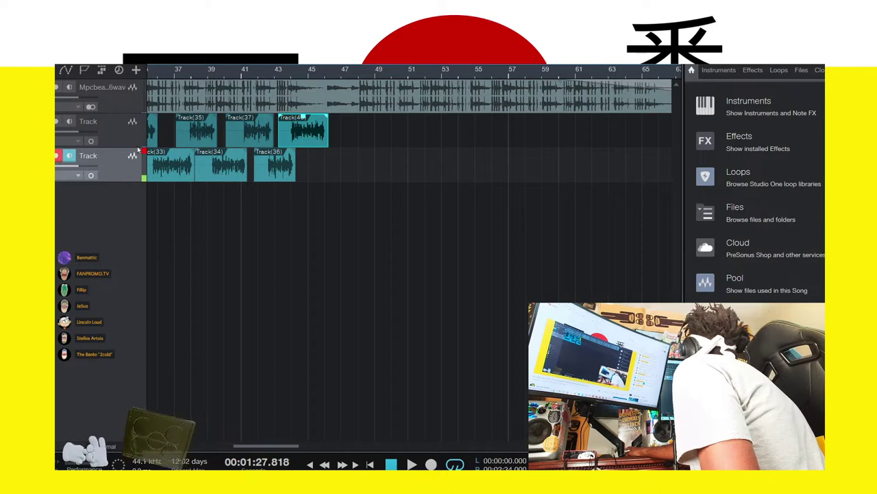
key(KP_Multiply)
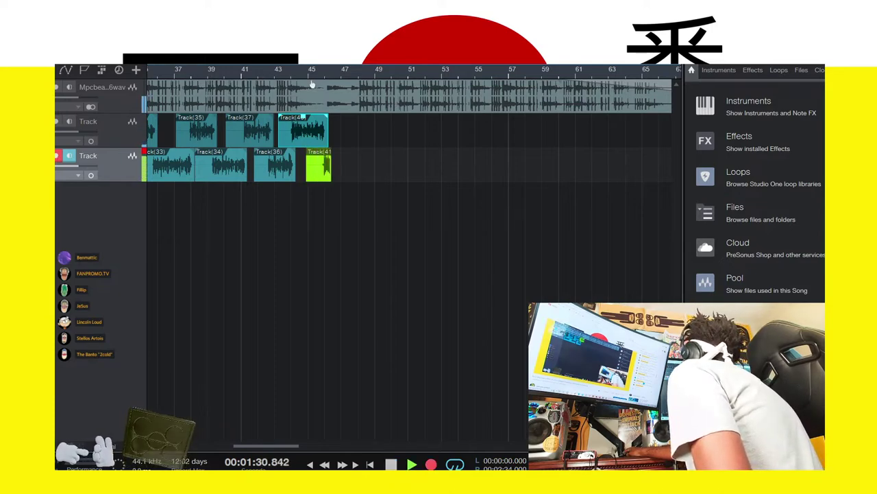
key(space)
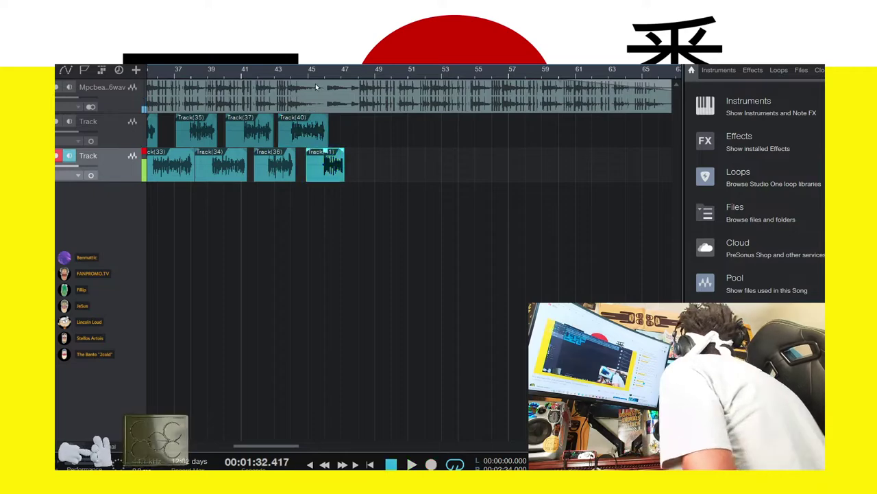
key(ctrl+z)
Record a take on the lower audio track from about bar 44.9 to bar 47.7
key(KP_Multiply)
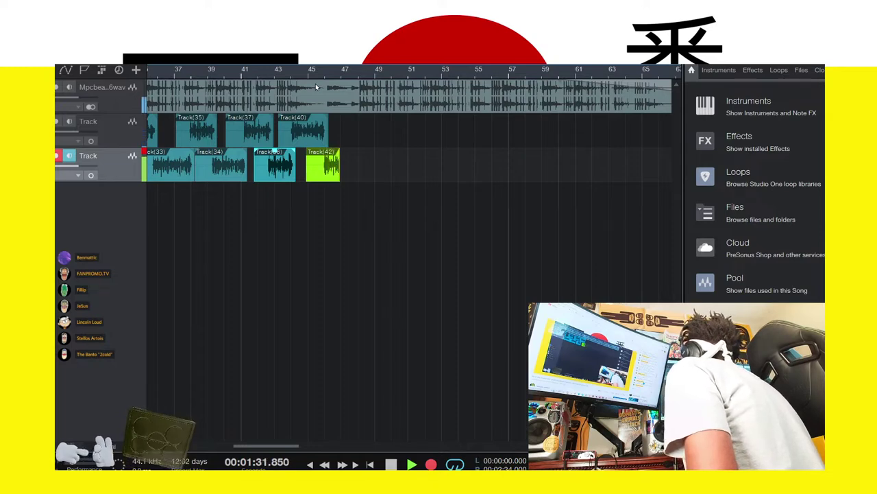
key(space)
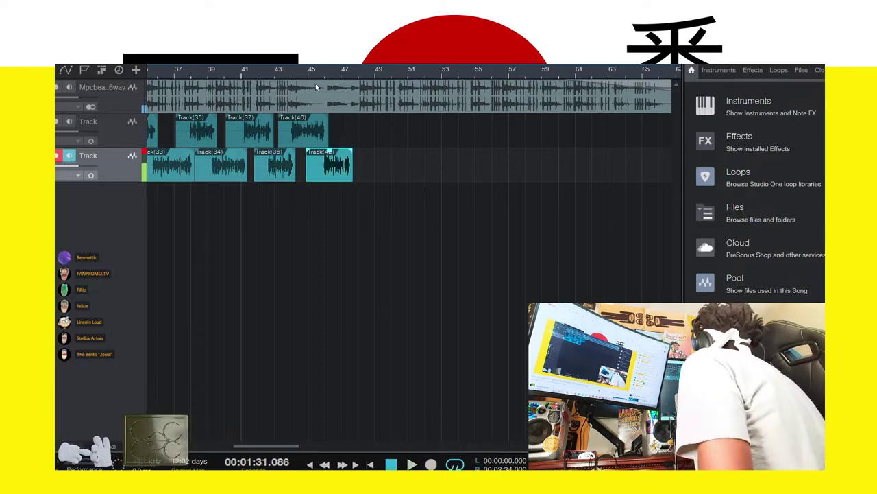
Leave only the upper audio track armed and record a take from about bar 46.5 to bar 49.7
click(57, 122)
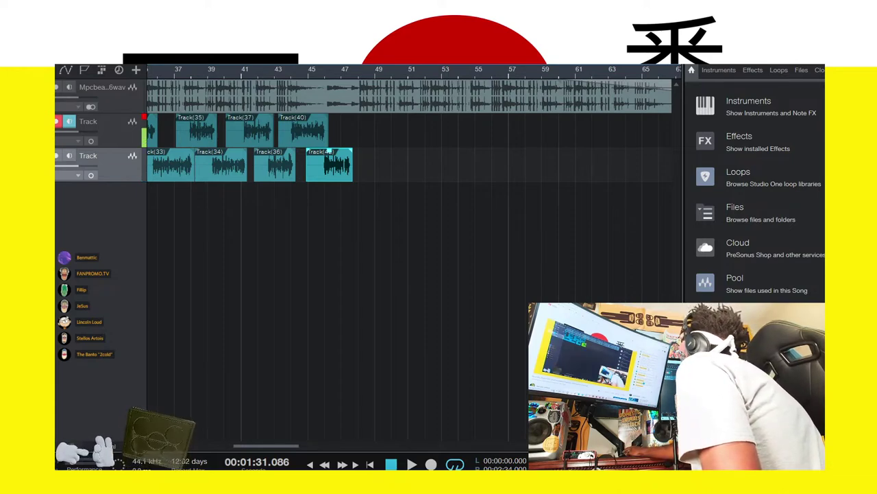
key(KP_Multiply)
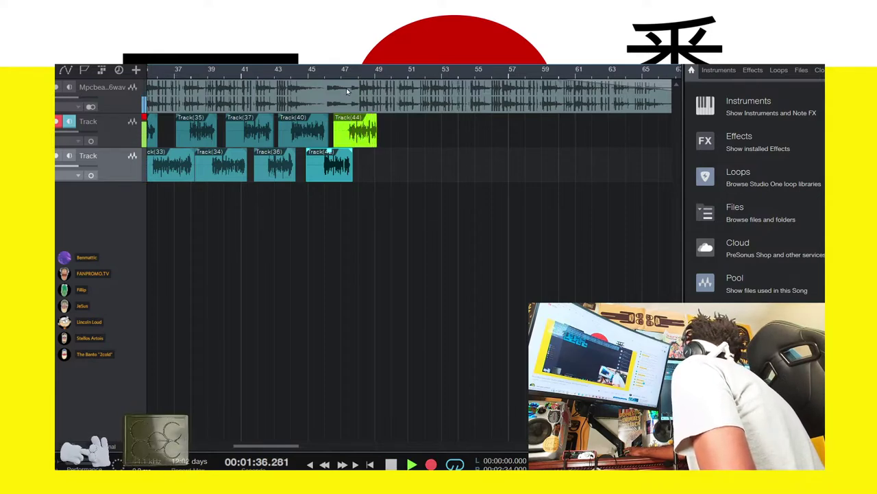
key(space)
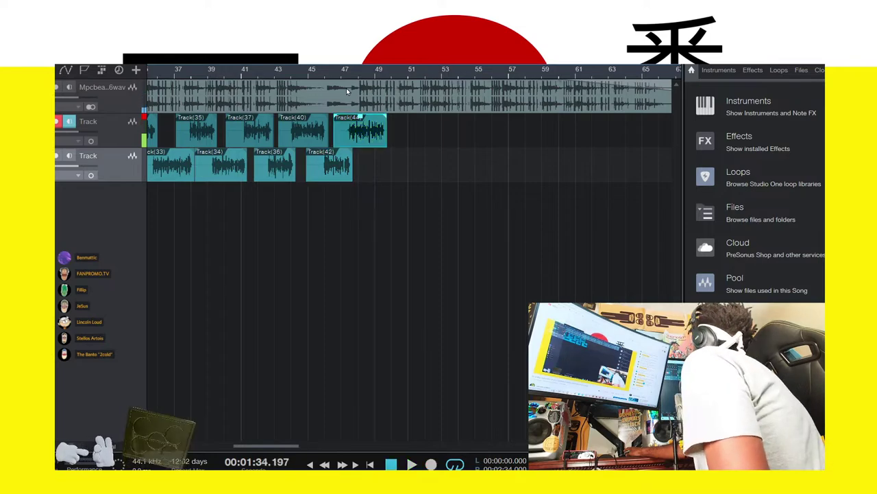
Leave only the lower audio track armed and record a take from about bar 48.1 to bar 51.9
click(57, 121)
click(57, 155)
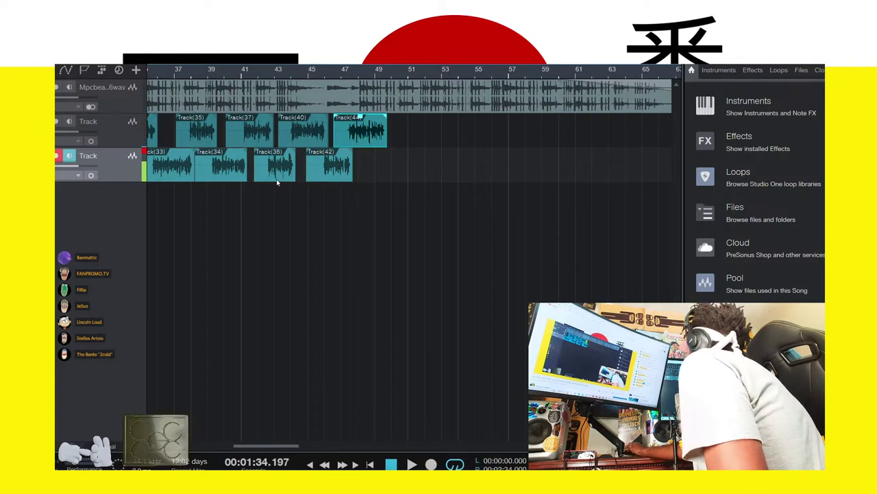
key(e)
key(e)
key(e)
key(e)
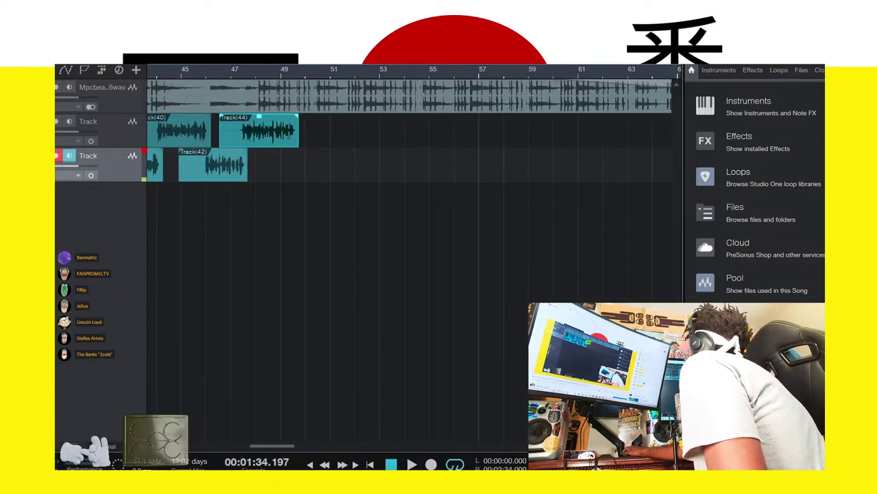
key(KP_Multiply)
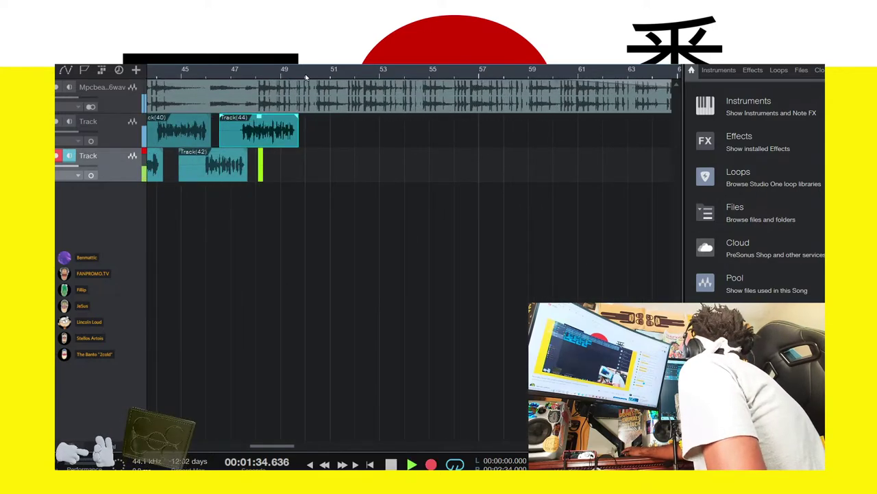
key(e)
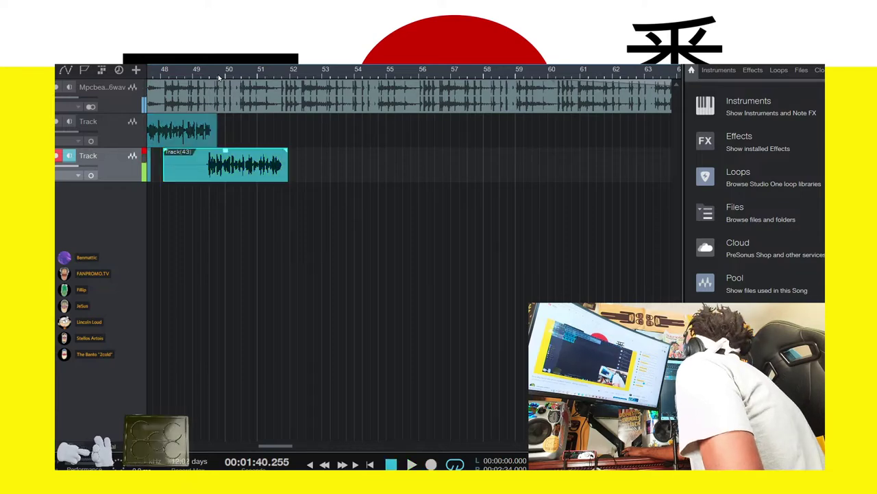
key(space)
Arm only the upper audio track and record a take from about bar 50.8 to bar 53.7
click(56, 121)
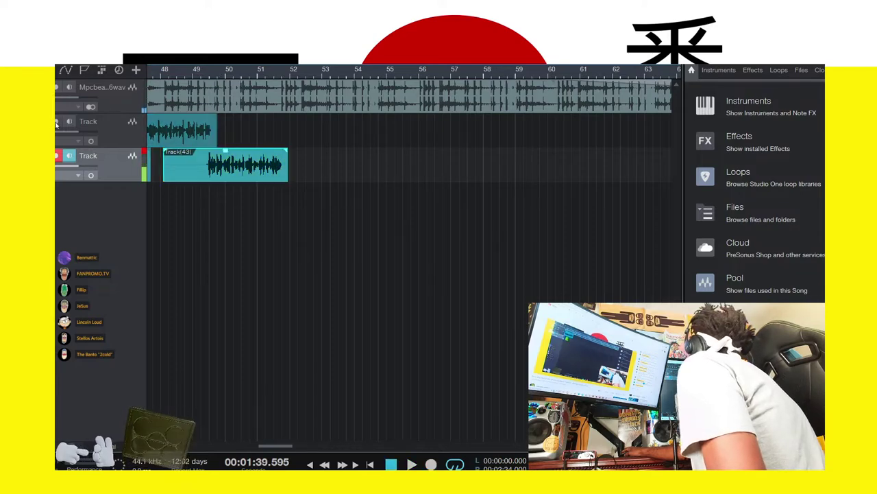
key(KP_Multiply)
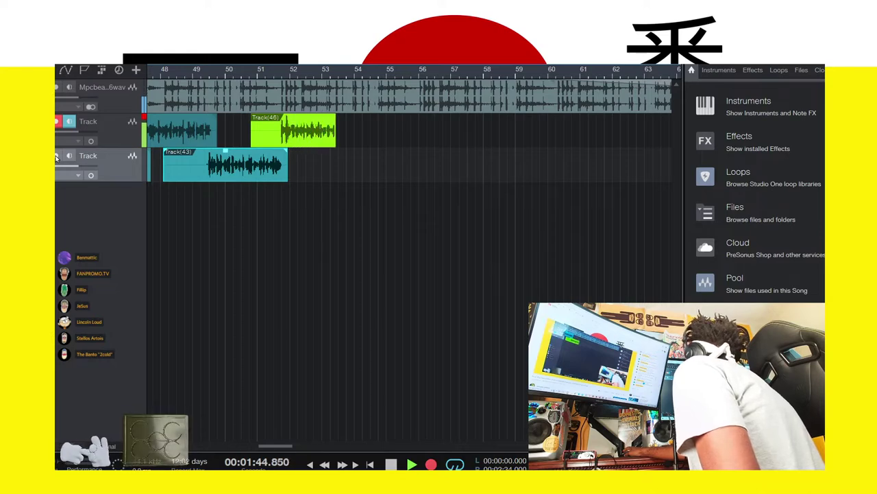
key(space)
Arm only the lower audio track and record a take from about bar 52.5 to bar 55.5
click(57, 157)
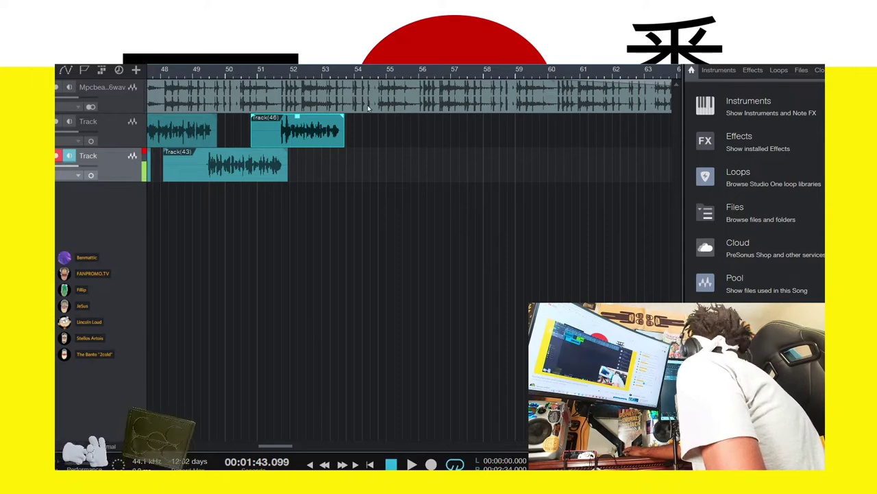
key(KP_Multiply)
key(e)
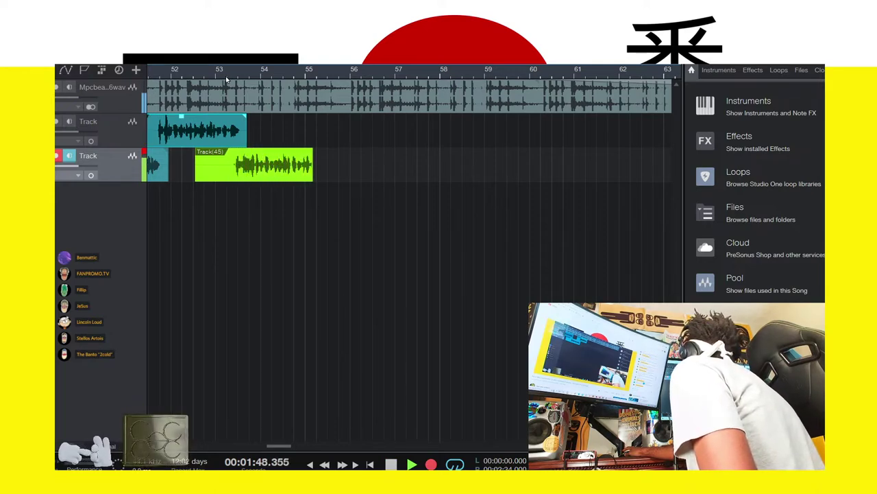
key(space)
Switch record arming from the lower audio track to the upper one
click(56, 122)
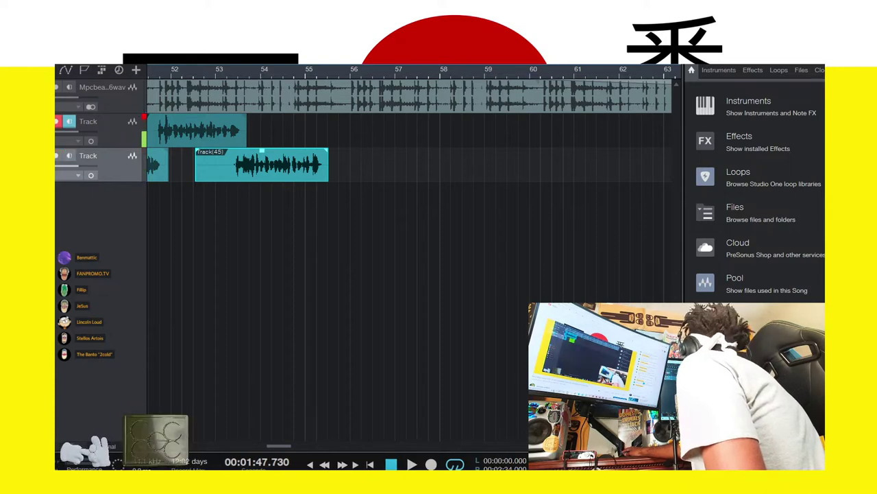
drag(300, 74, 249, 76)
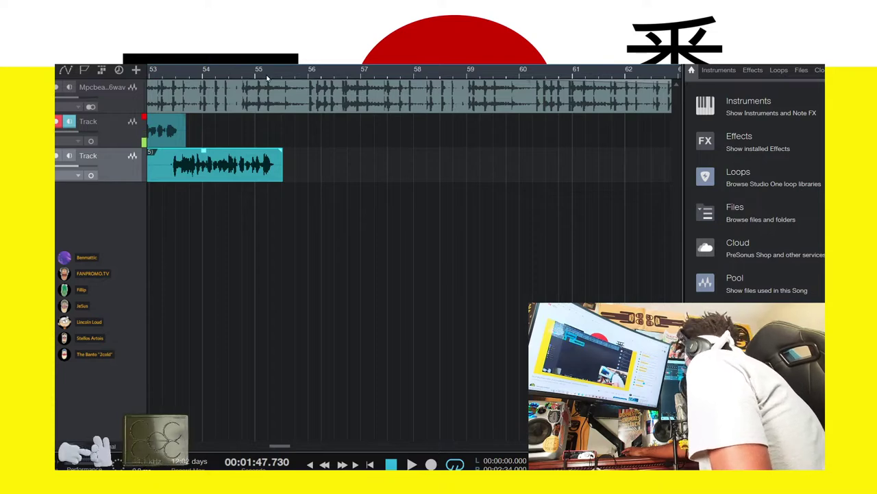
key(KP_Multiply)
key(space)
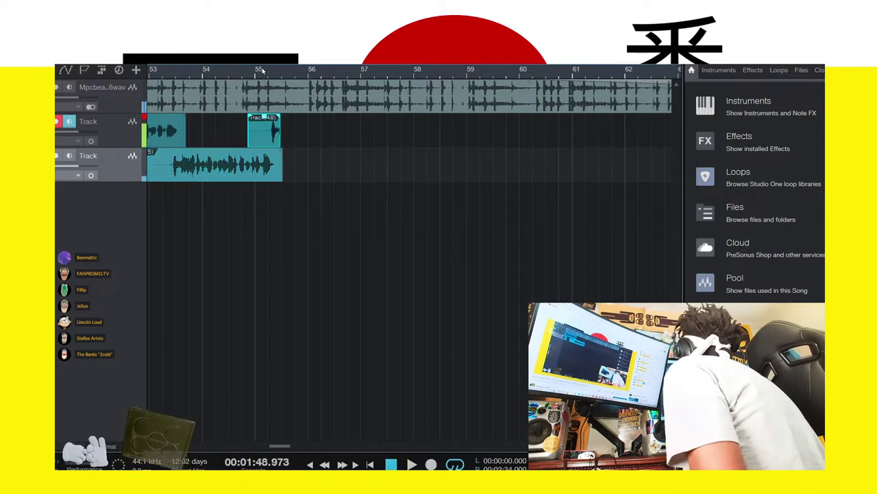
key(ctrl+z)
key(KP_Multiply)
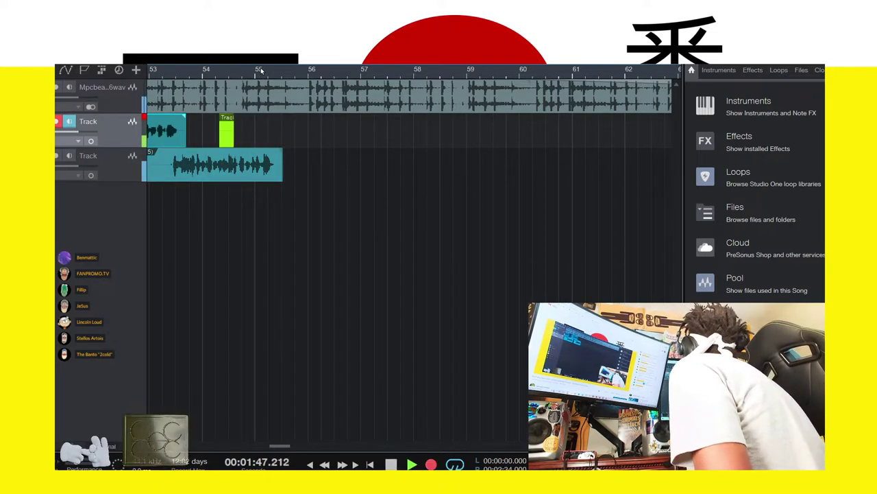
key(space)
key(ctrl+z)
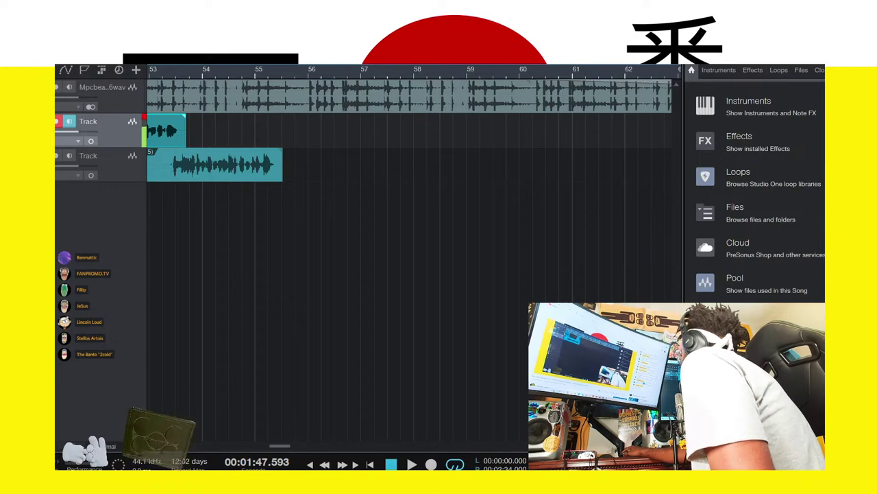
Record a take on the upper audio track from about bar 54.8 to bar 57
key(KP_Multiply)
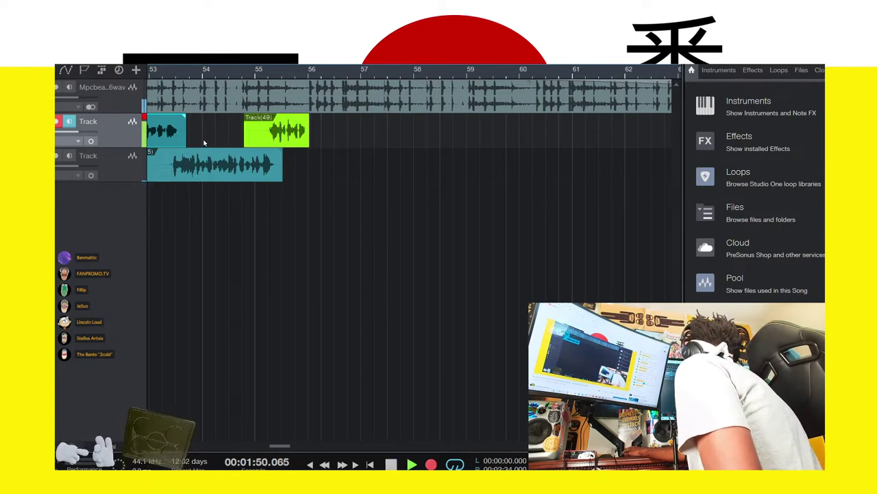
key(space)
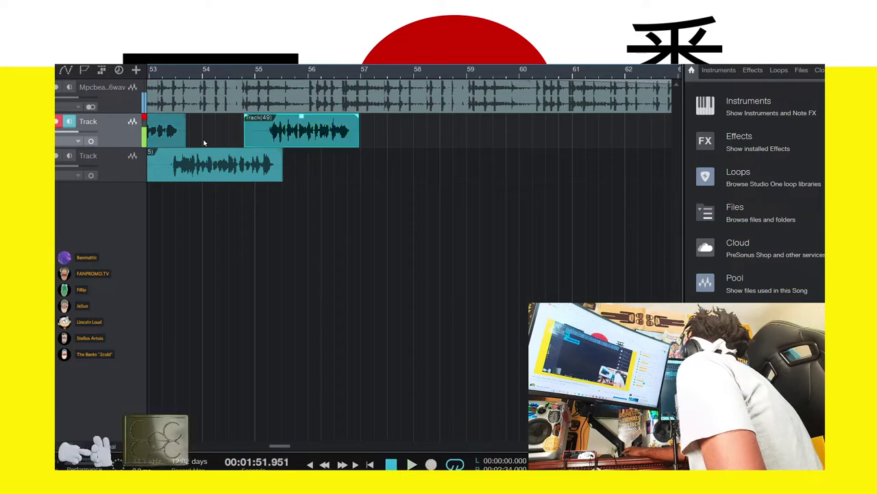
Switch record arming from the upper audio track to the lower one
click(58, 155)
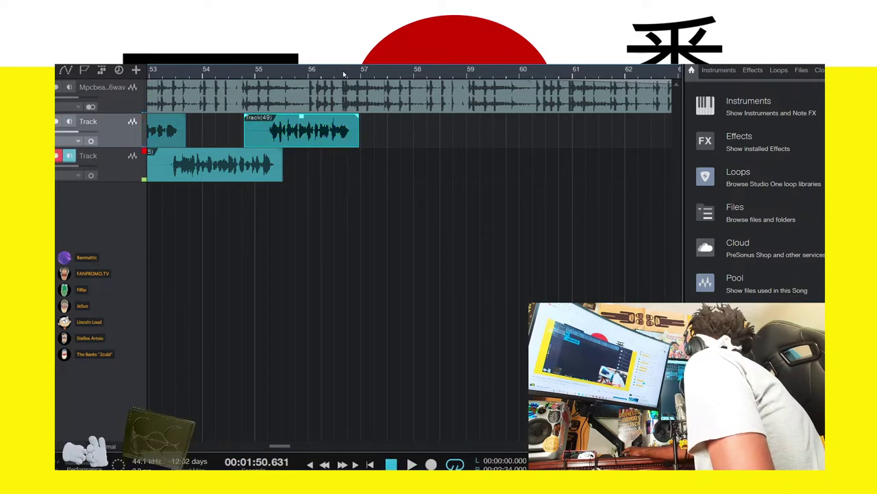
drag(325, 83, 221, 78)
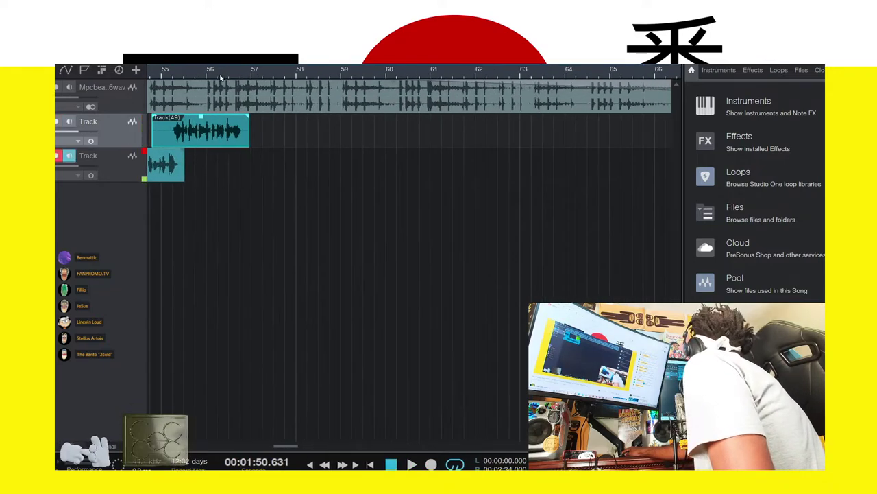
key(KP_Multiply)
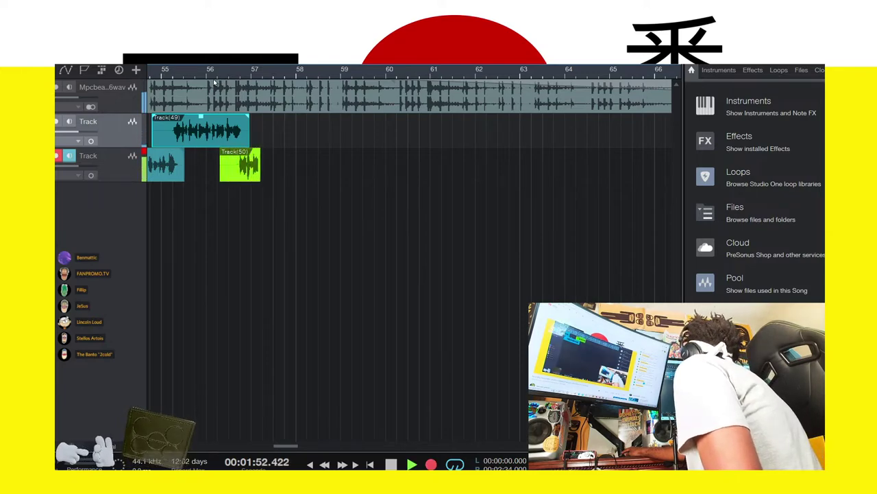
key(space)
key(ctrl+z)
Record a take on the lower audio track from about bar 56 to bar 58.5
key(KP_Multiply)
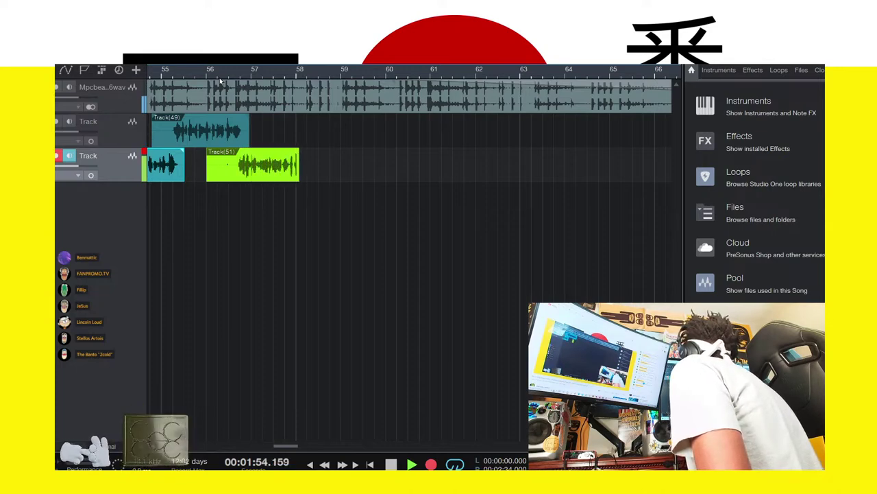
key(space)
Leave only the upper audio track armed and record a take from about bar 57.2 to bar 60
click(56, 121)
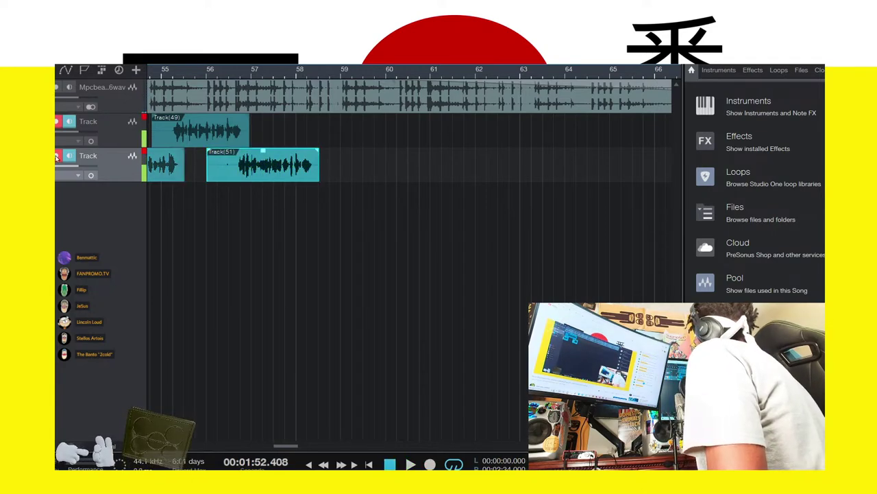
key(KP_Multiply)
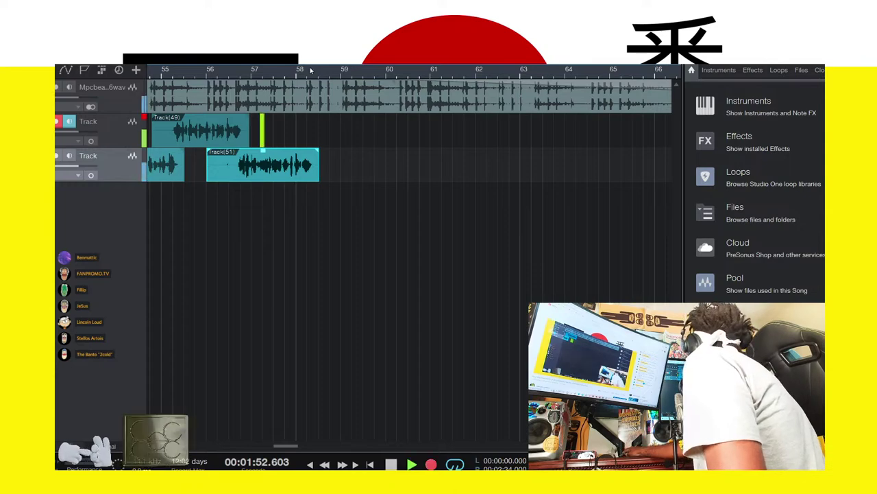
scroll(304, 73, up, 3)
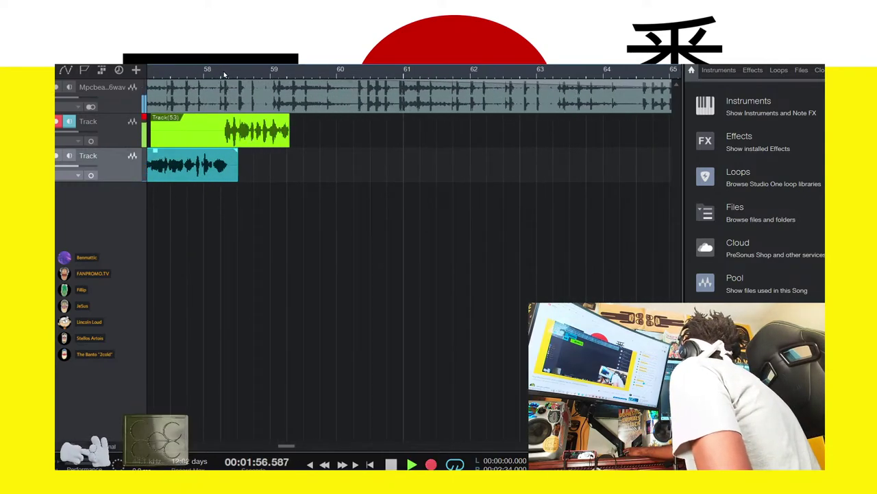
key(space)
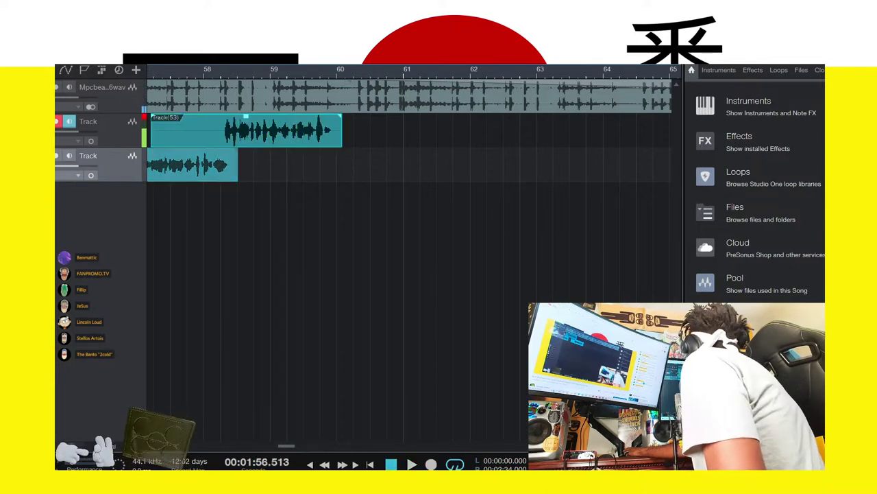
Arm only the lower audio track and record a take from about bar 59.2 to bar 61.6
key(Down)
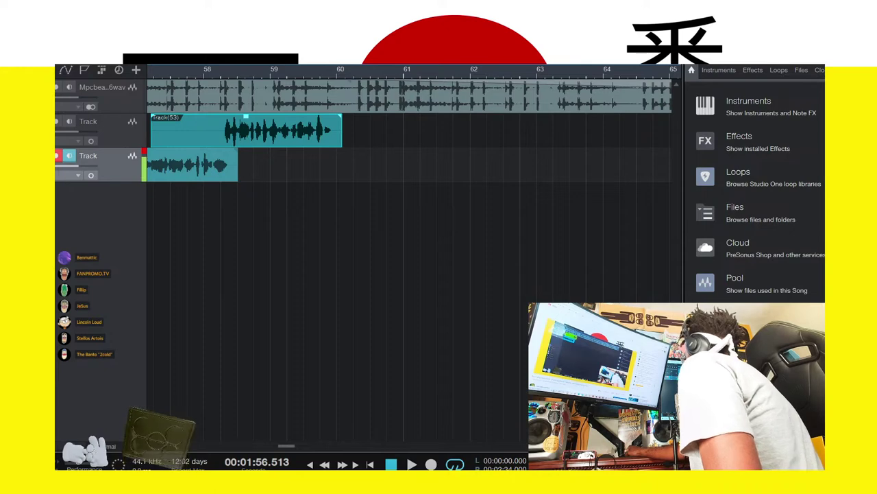
key(KP_Multiply)
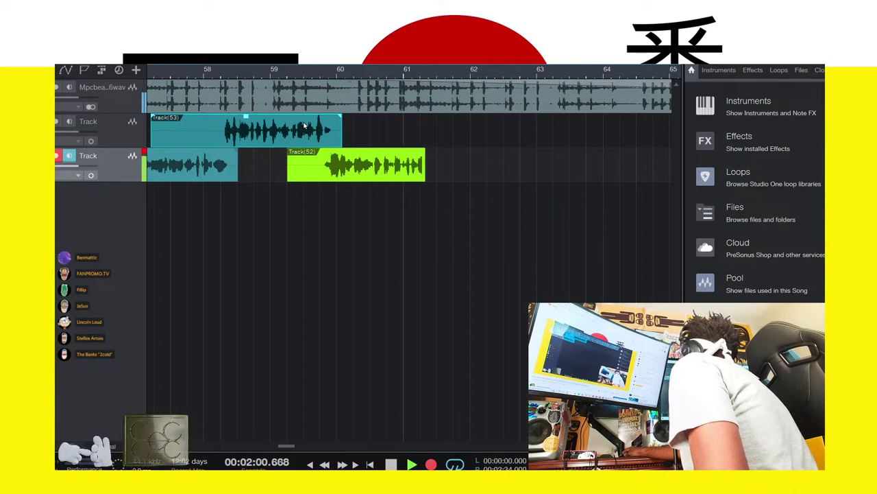
key(space)
Leave only the upper audio track armed and record a take from about bar 60.9 to bar 62.9
click(58, 122)
click(59, 156)
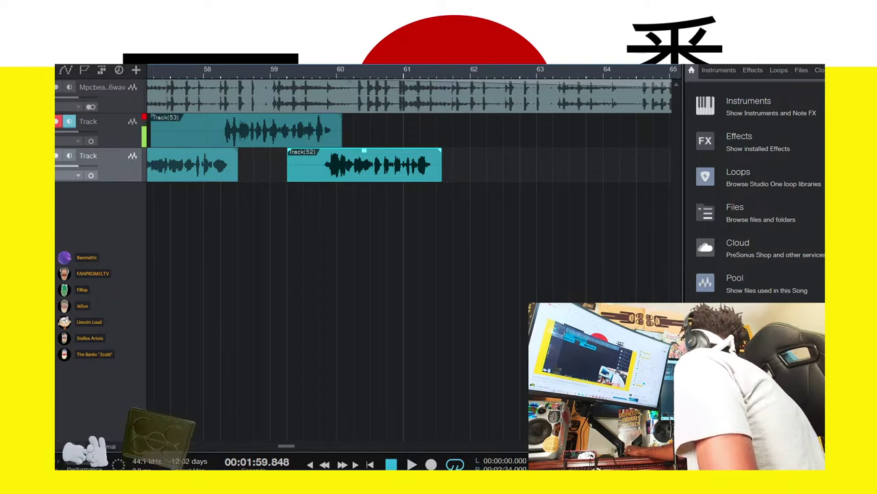
key(KP_Multiply)
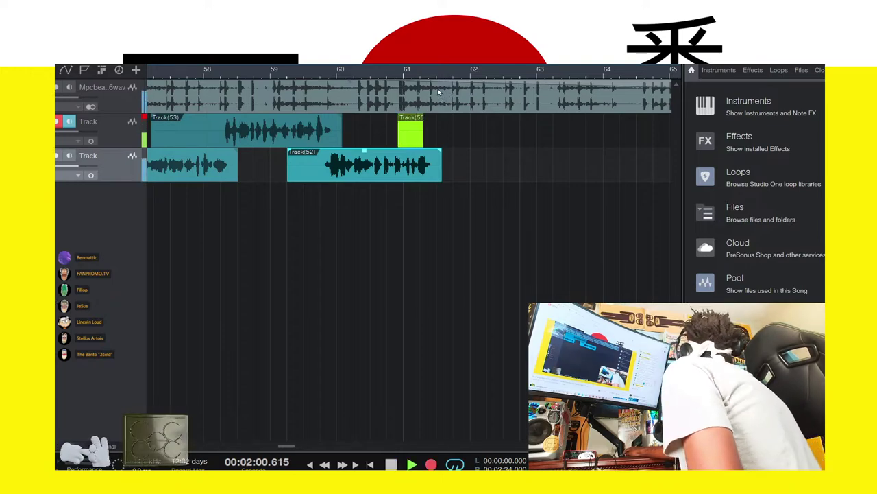
key(ctrl+z)
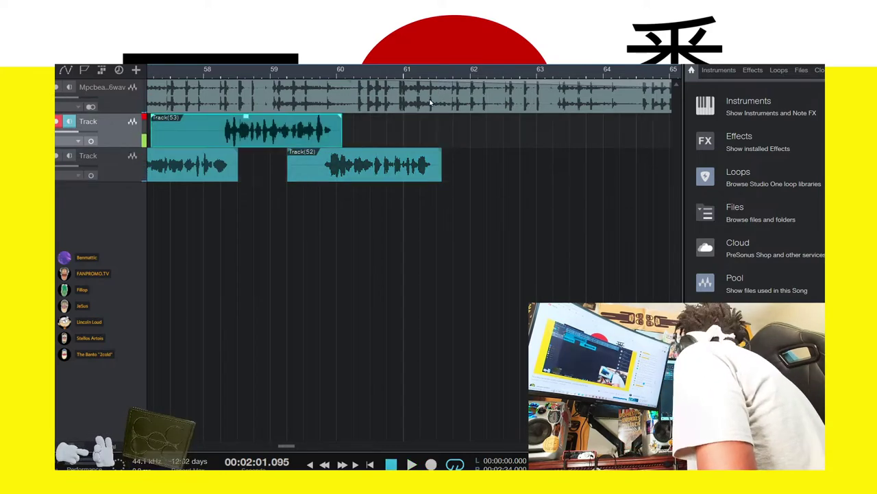
key(KP_Multiply)
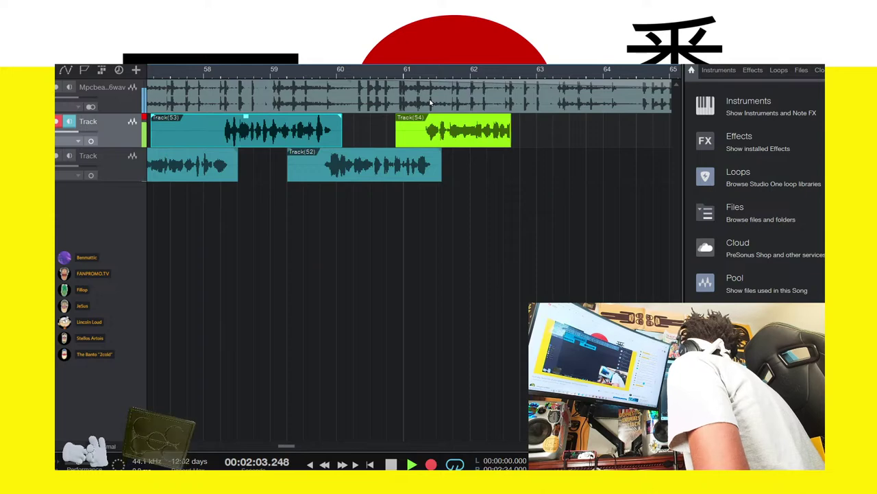
key(space)
Arm only the lower audio track for recording the line that starts after bar 62
key(Down)
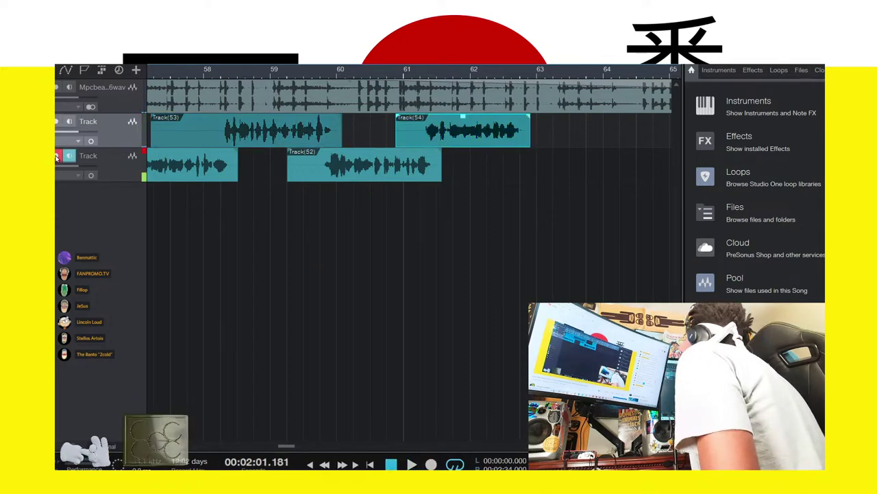
drag(508, 66, 242, 76)
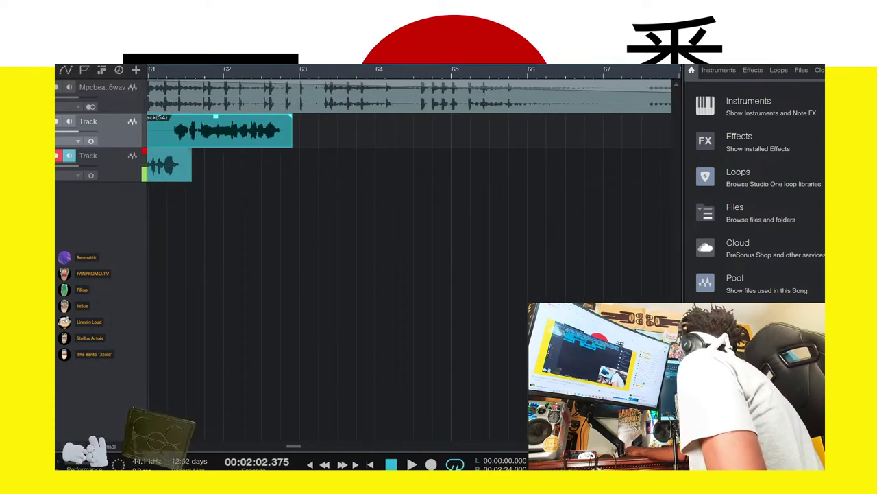
Try four takes on the lower audio track, starting between about bars 61.5 and 62.2, undoing each one
key(KP_Multiply)
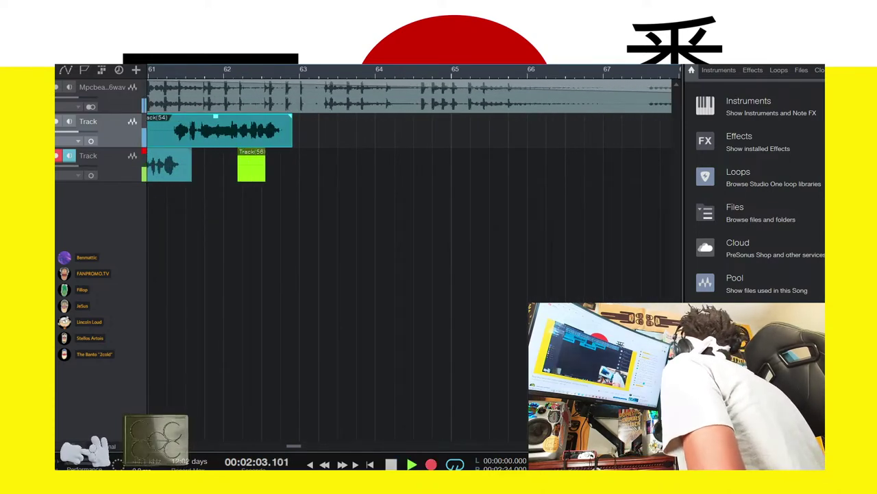
key(space)
key(ctrl+z)
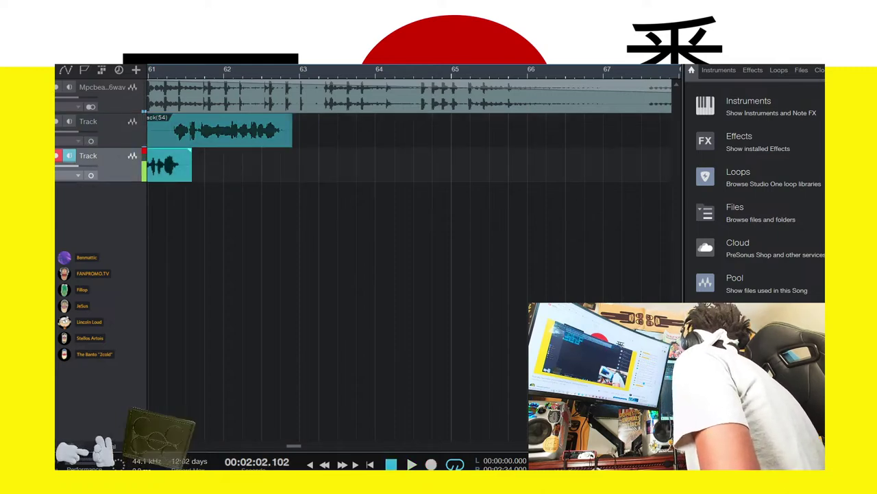
key(KP_Multiply)
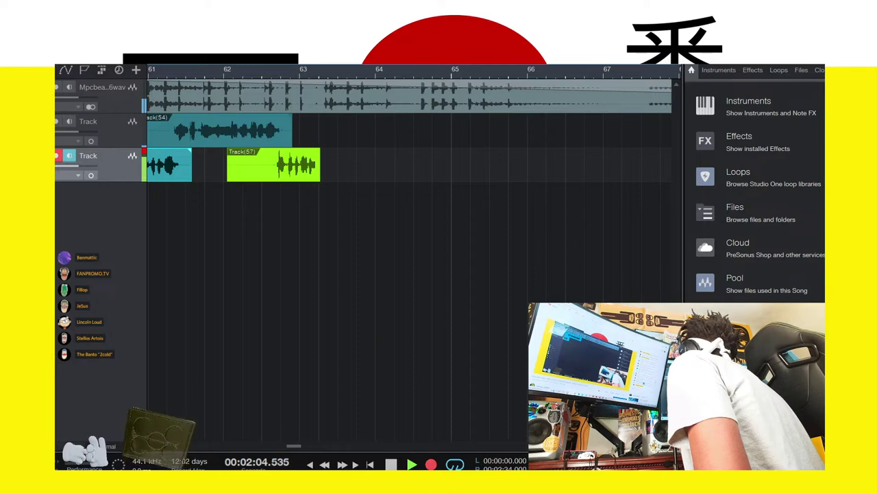
key(space)
key(ctrl+z)
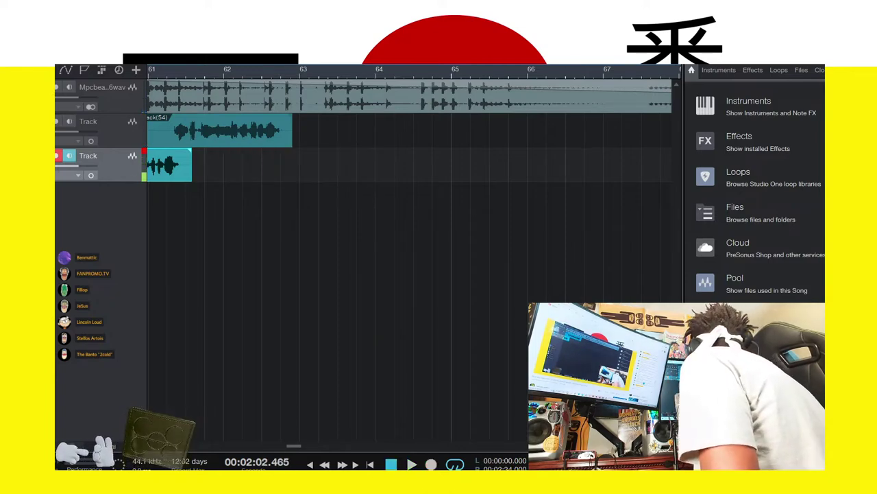
key(KP_Multiply)
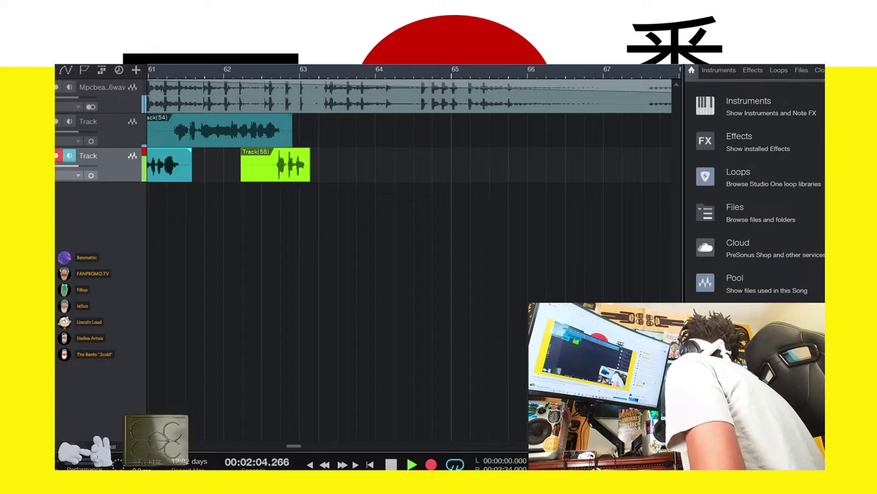
key(space)
key(ctrl+z)
key(KP_Multiply)
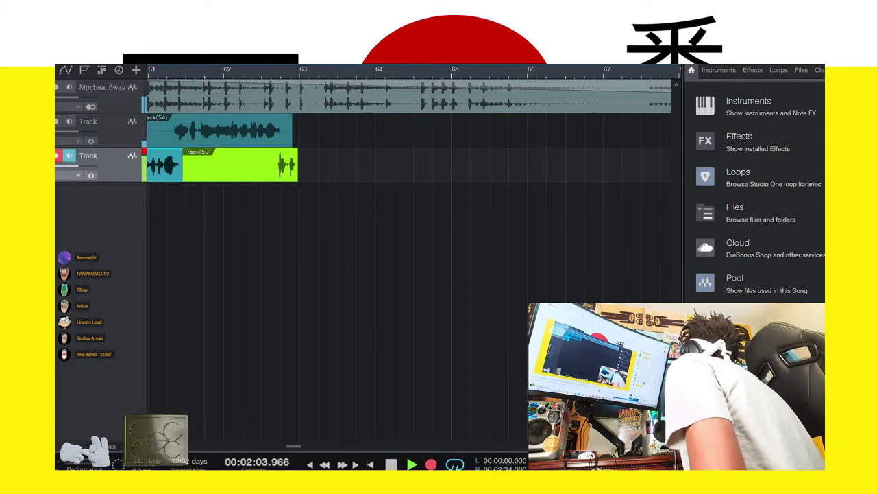
key(space)
key(ctrl+z)
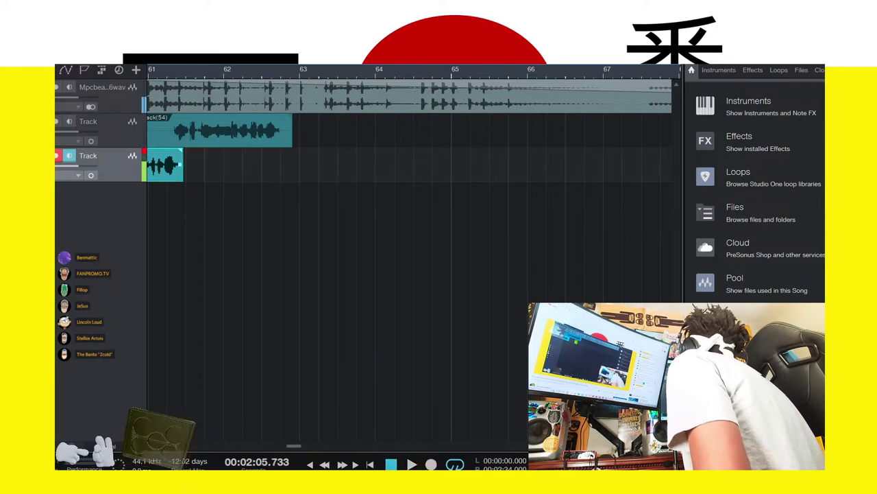
Record a take on the lower audio track from about bar 62.4 to bar 64.3
key(KP_Multiply)
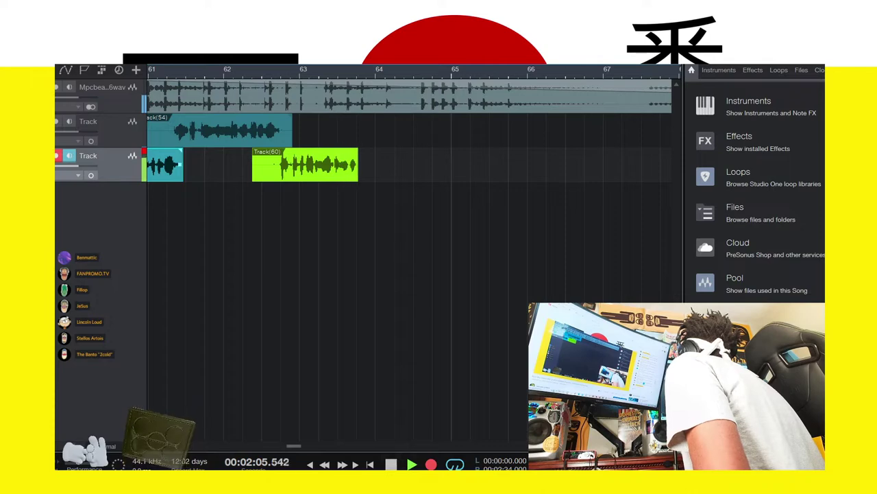
key(space)
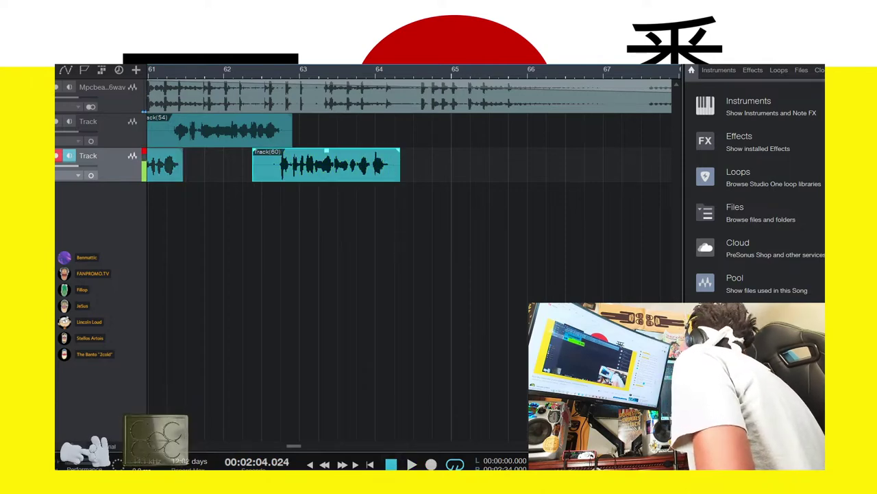
Leave only the upper audio track armed and record the closing take from about bar 63 to bar 75.5
click(56, 121)
key(KP_Multiply)
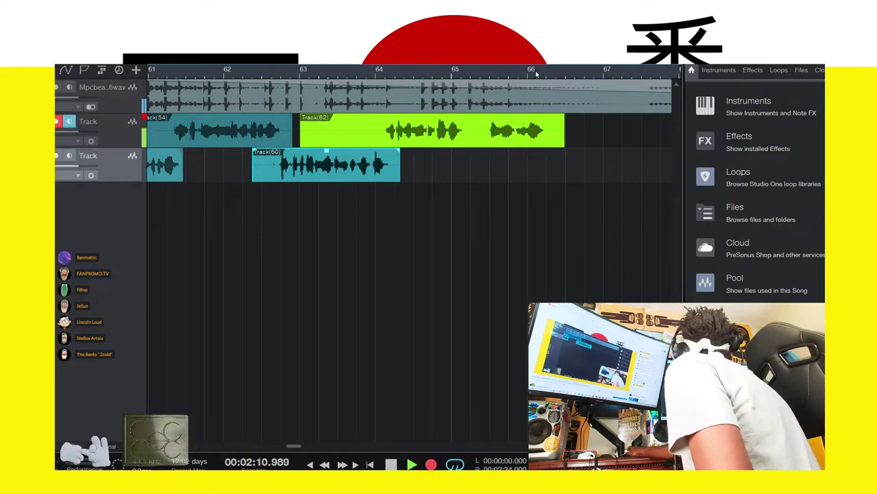
scroll(537, 73, down, 5)
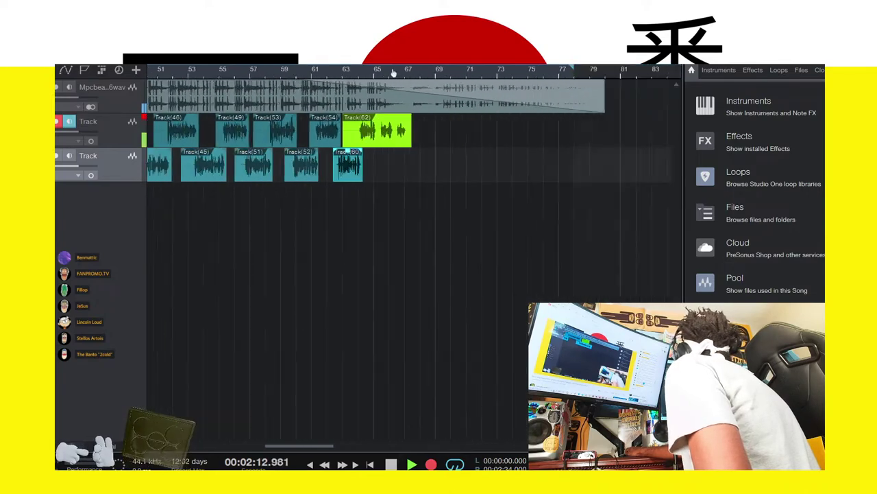
scroll(394, 72, down, 2)
scroll(357, 72, up, 3)
scroll(308, 74, down, 3)
scroll(263, 76, up, 3)
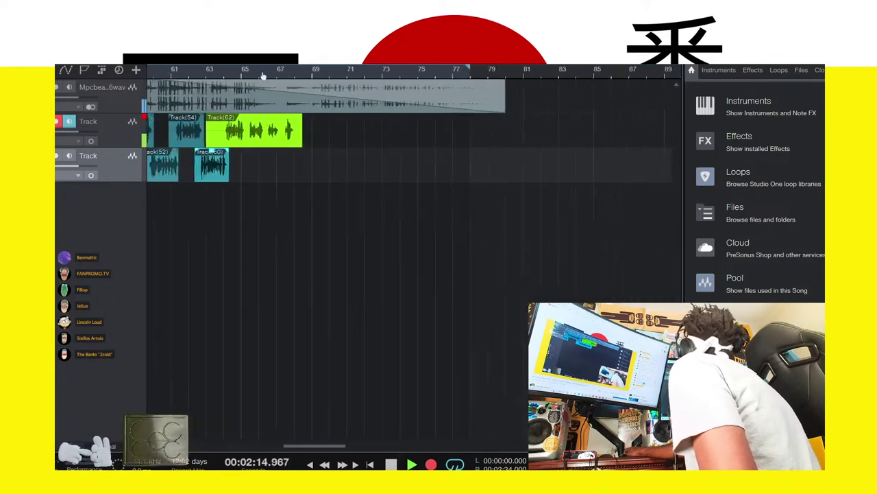
scroll(262, 76, up, 1)
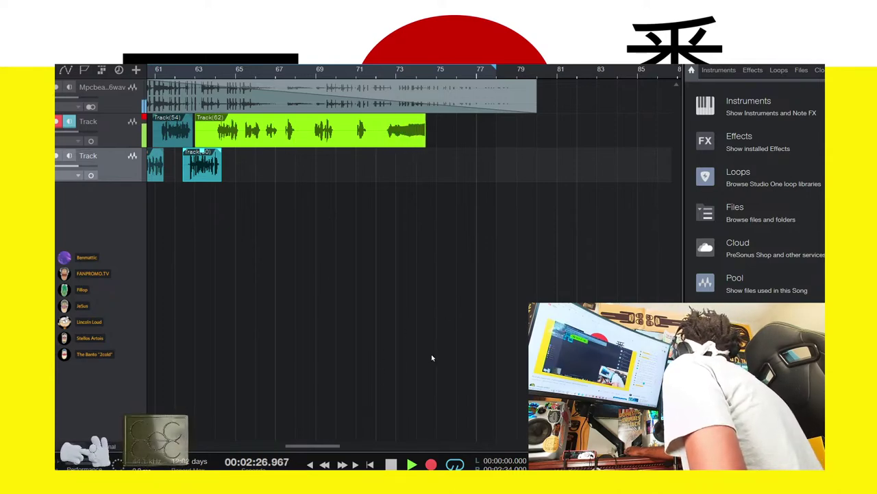
click(391, 465)
key(shift+f)
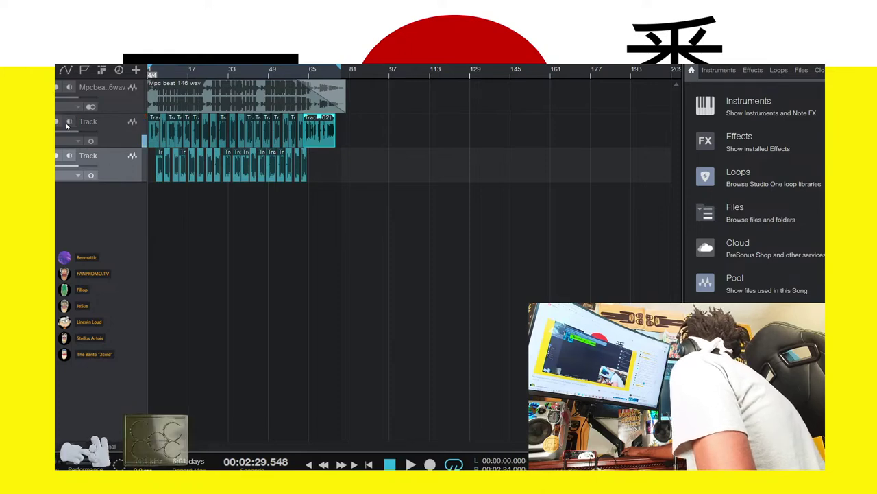
Raise the mixer volume of both vocal tracks to +3.7 dB
click(116, 141)
key(F3)
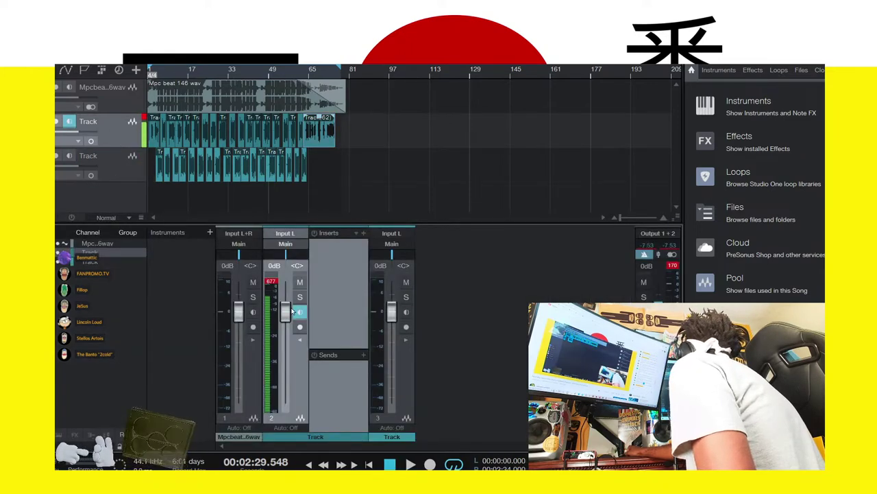
drag(292, 310, 314, 308)
drag(394, 317, 391, 309)
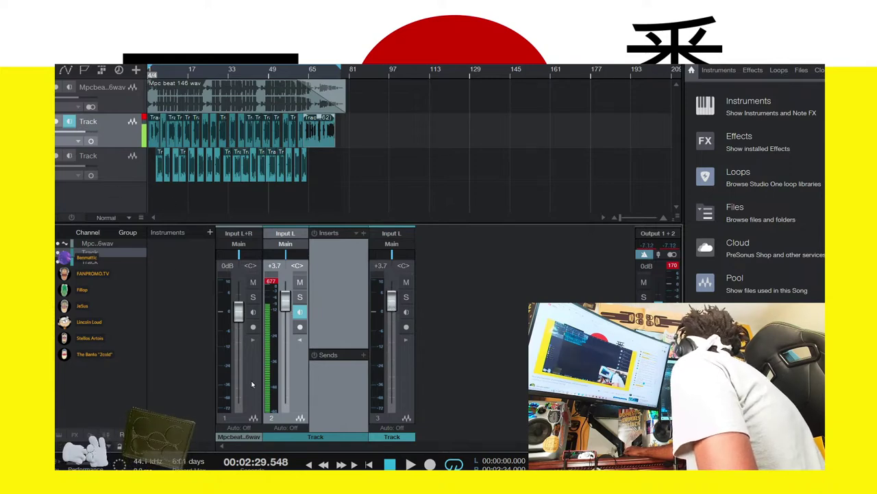
Play the opening of the song, select all takes on both vocal tracks, stop playback and clear the selection
click(310, 465)
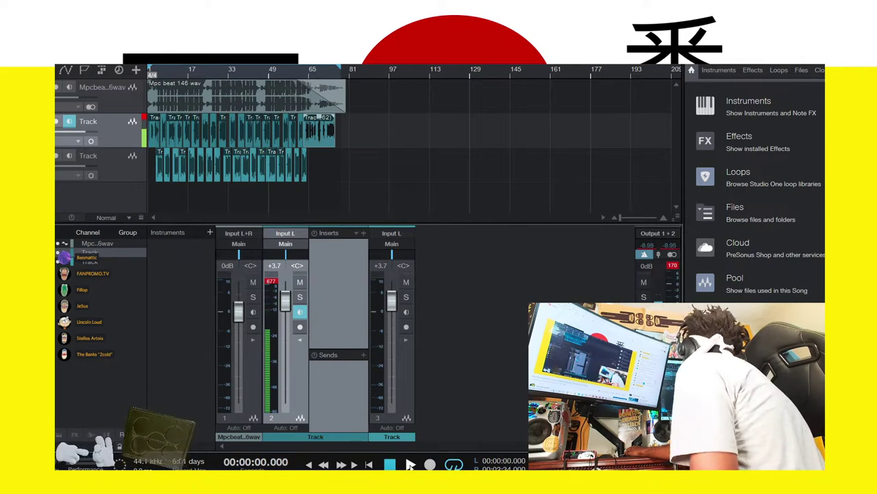
key(space)
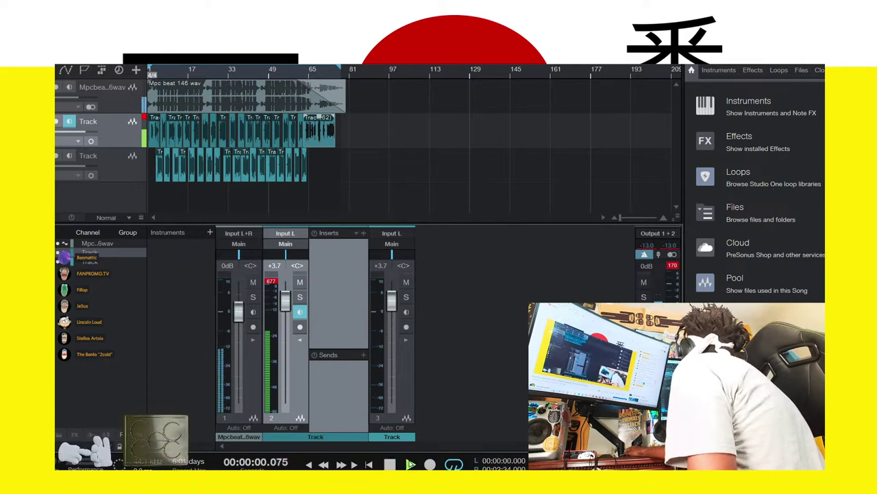
click(89, 121)
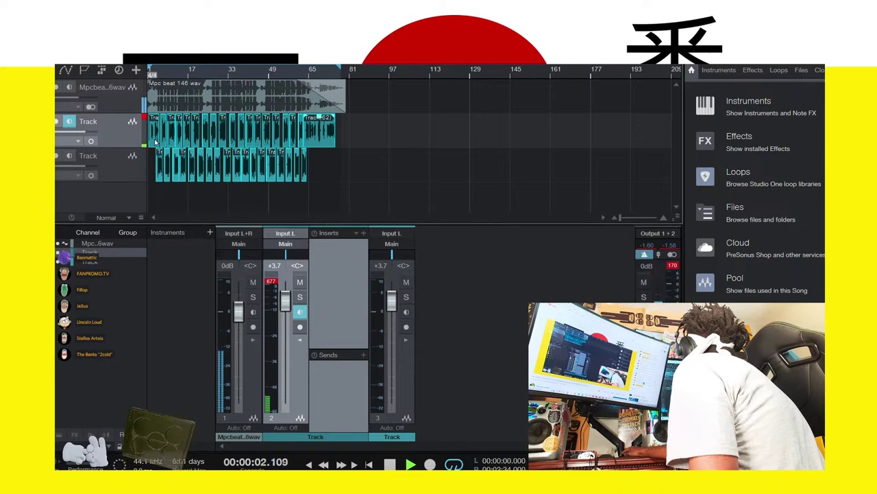
click(389, 465)
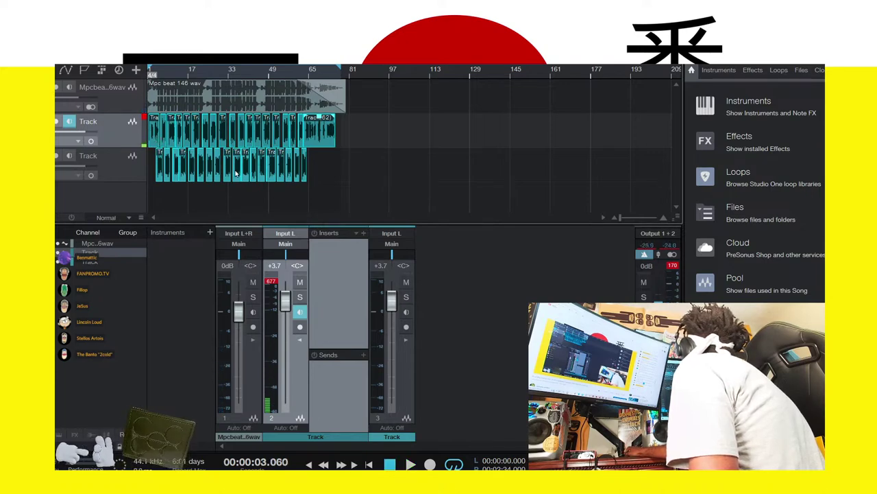
click(376, 368)
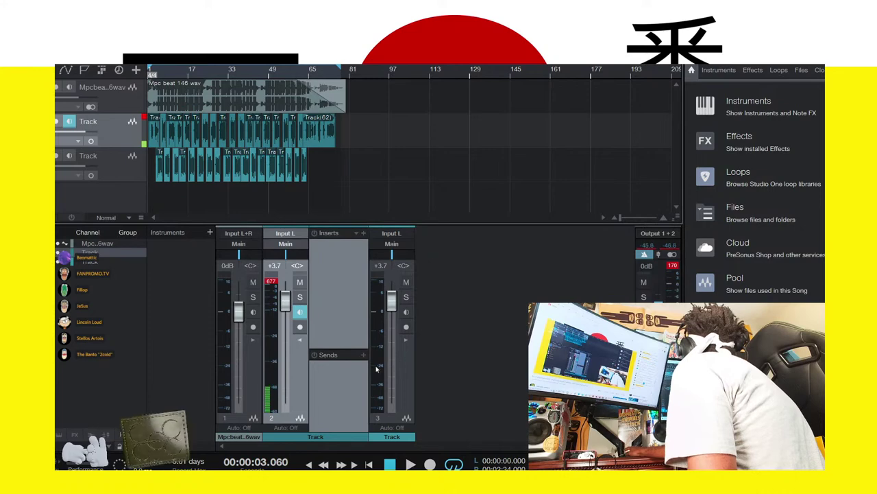
Play the song through from the start to review the recorded vocals, stopping near the end of the last take
click(309, 465)
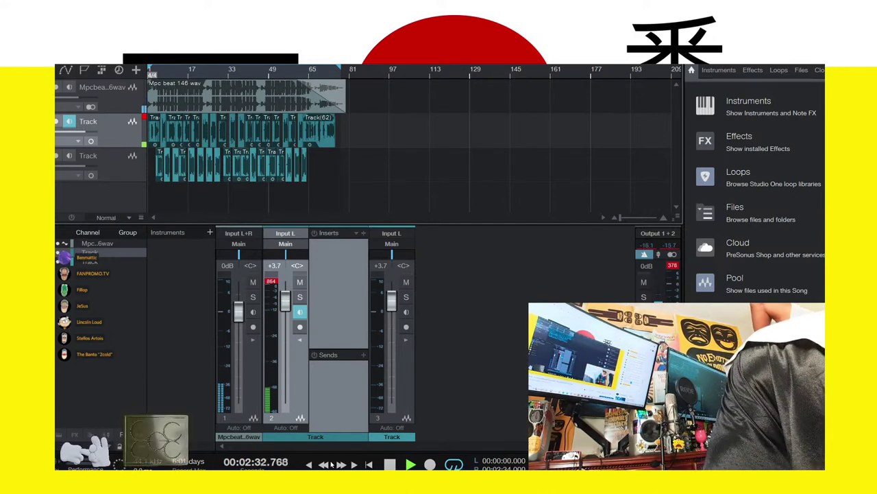
key(Home)
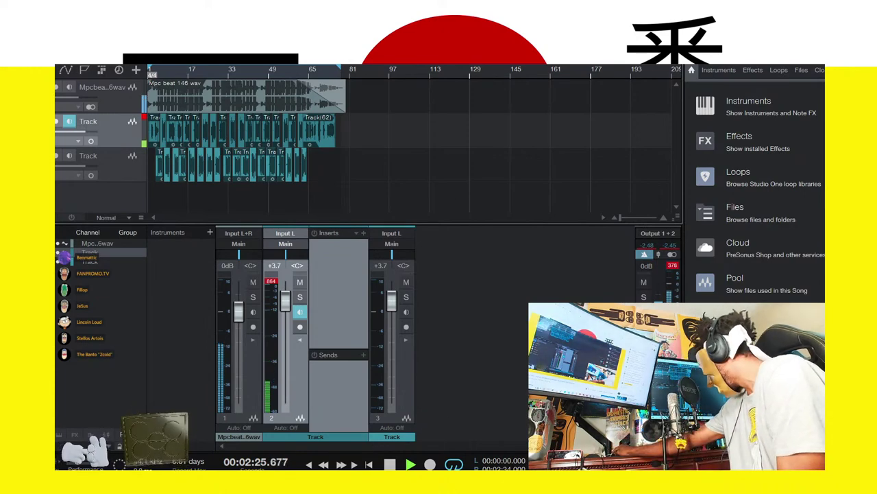
click(390, 464)
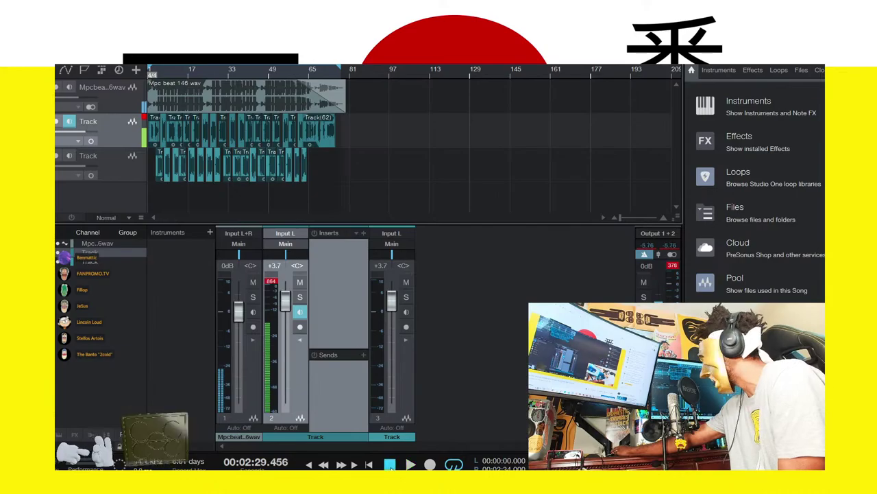